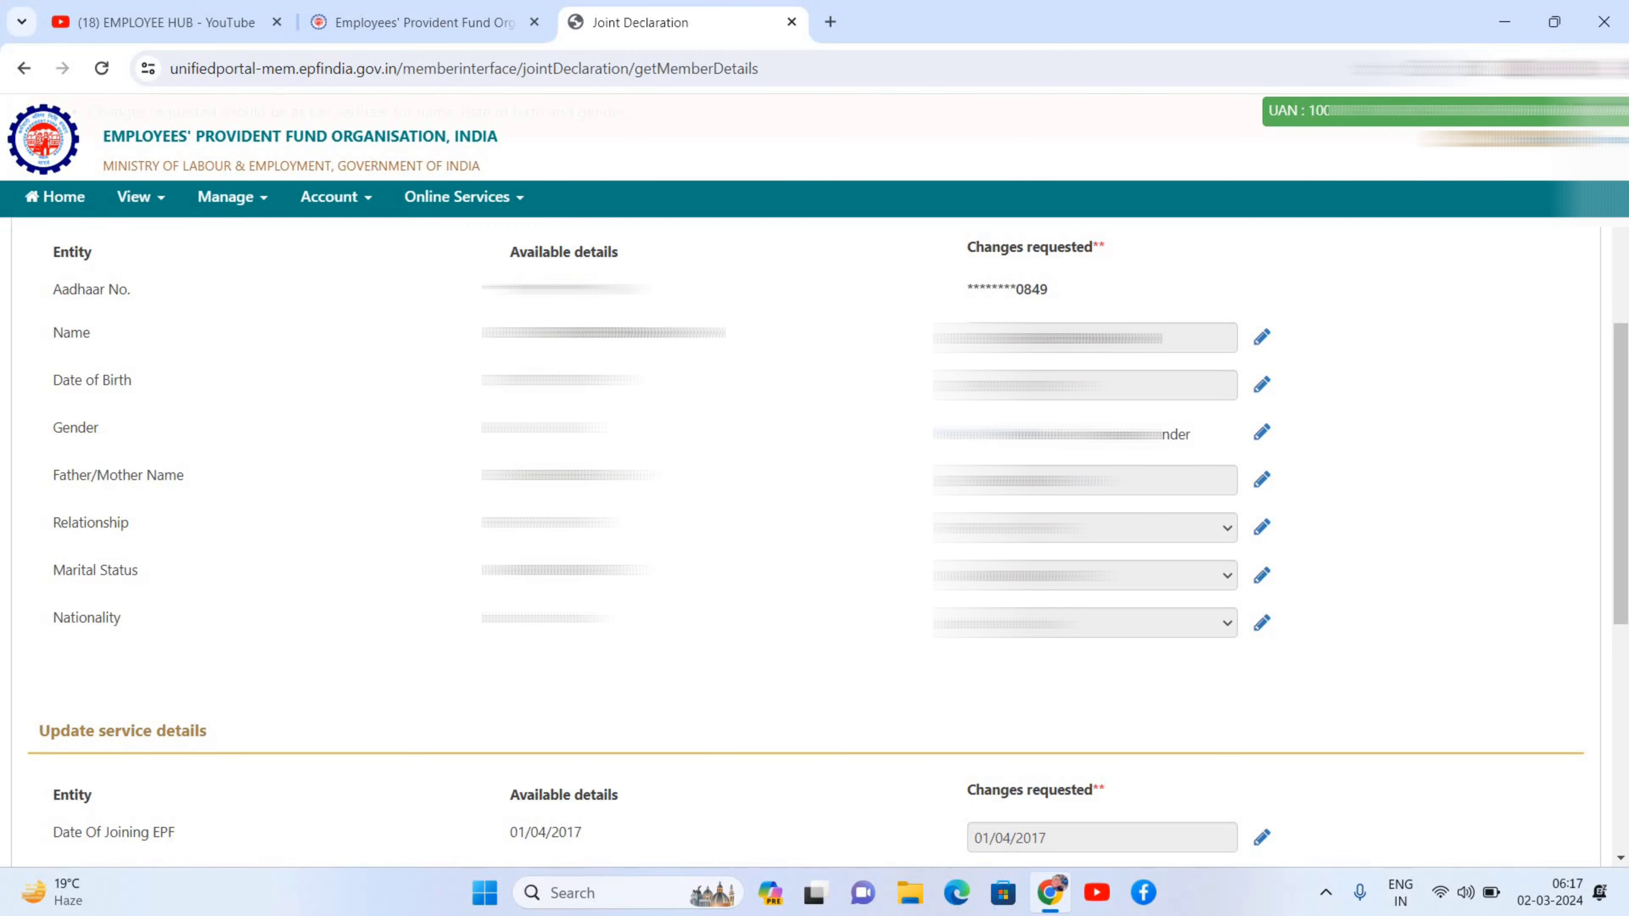
Return to the member home page, postpone the e-Nomination reminder, and open the Joint Declaration form.
left_click(55, 197)
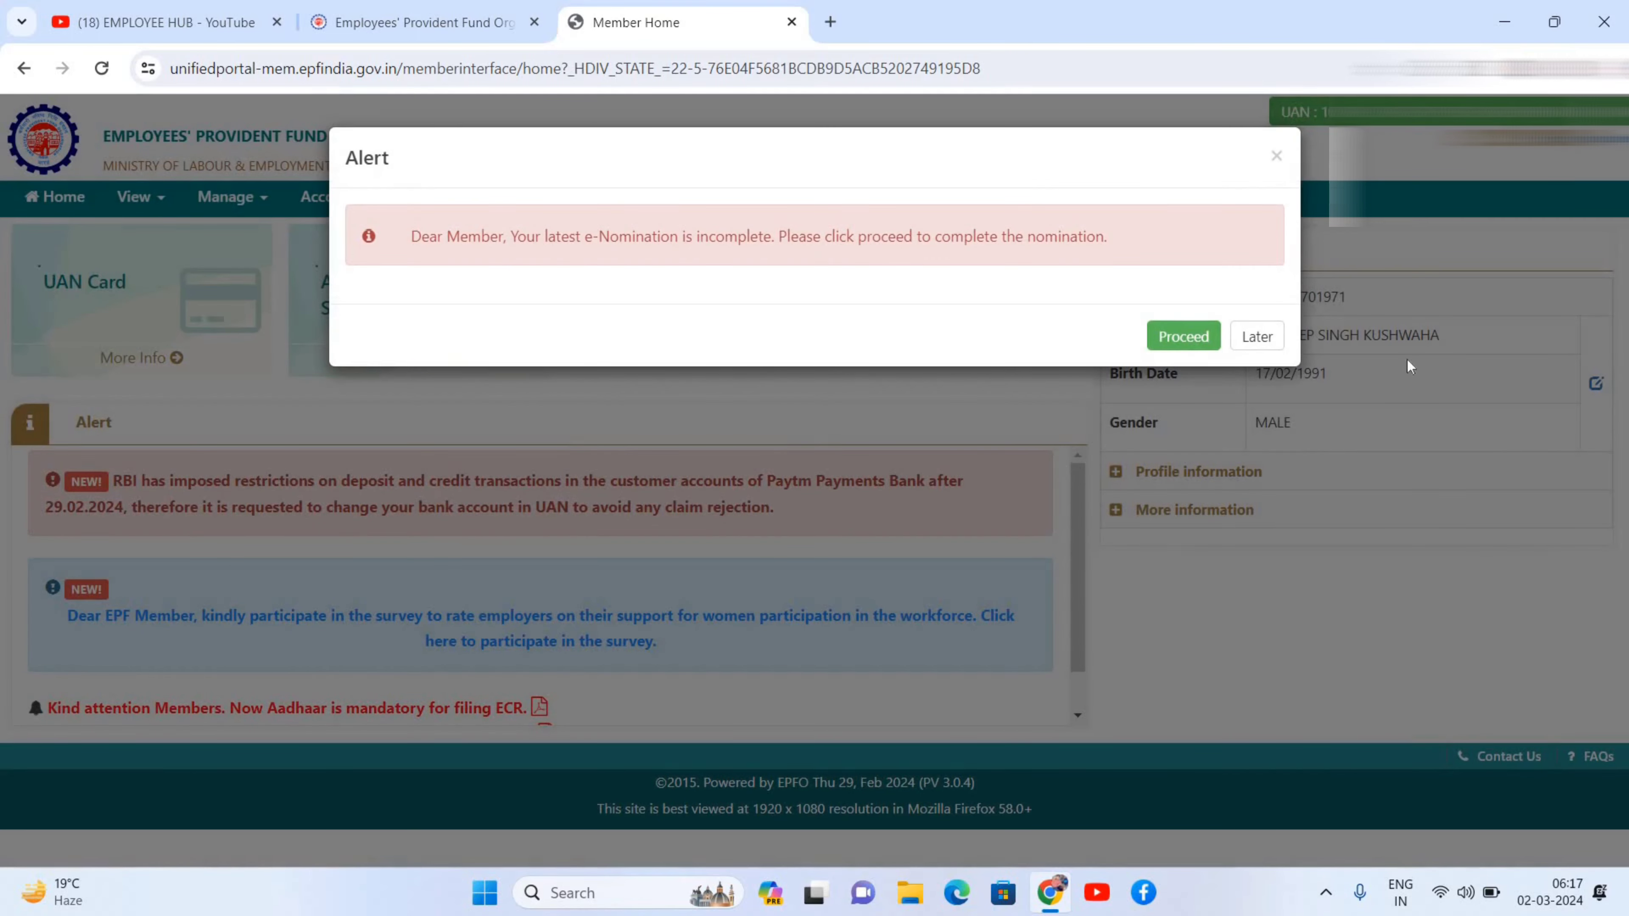
left_click(1254, 337)
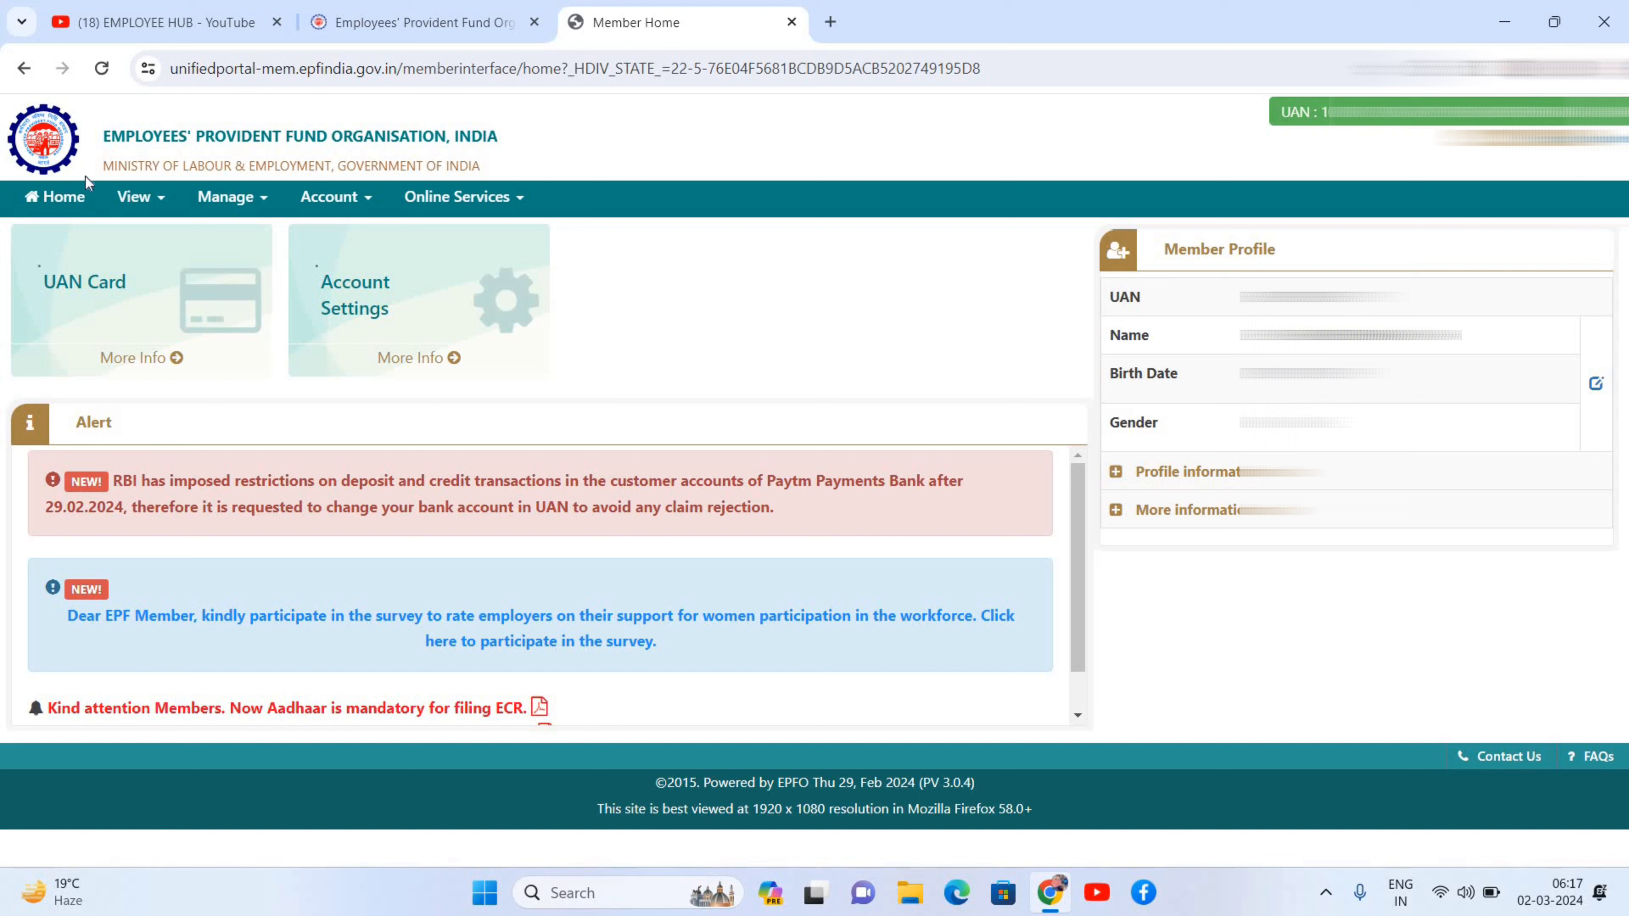
left_click(253, 206)
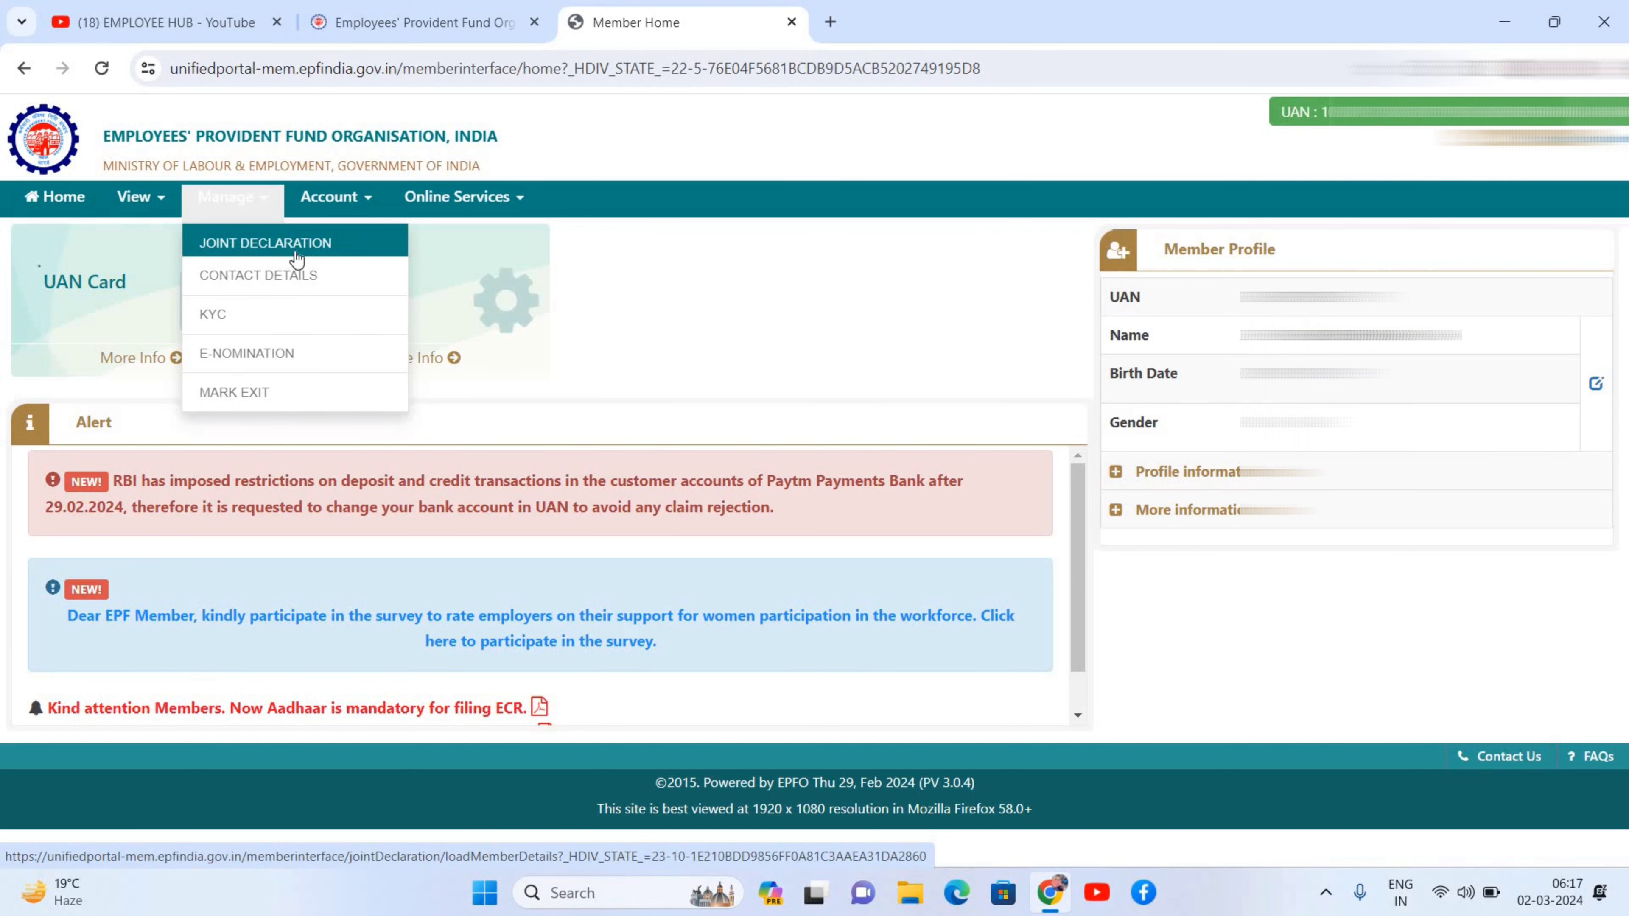
left_click(300, 251)
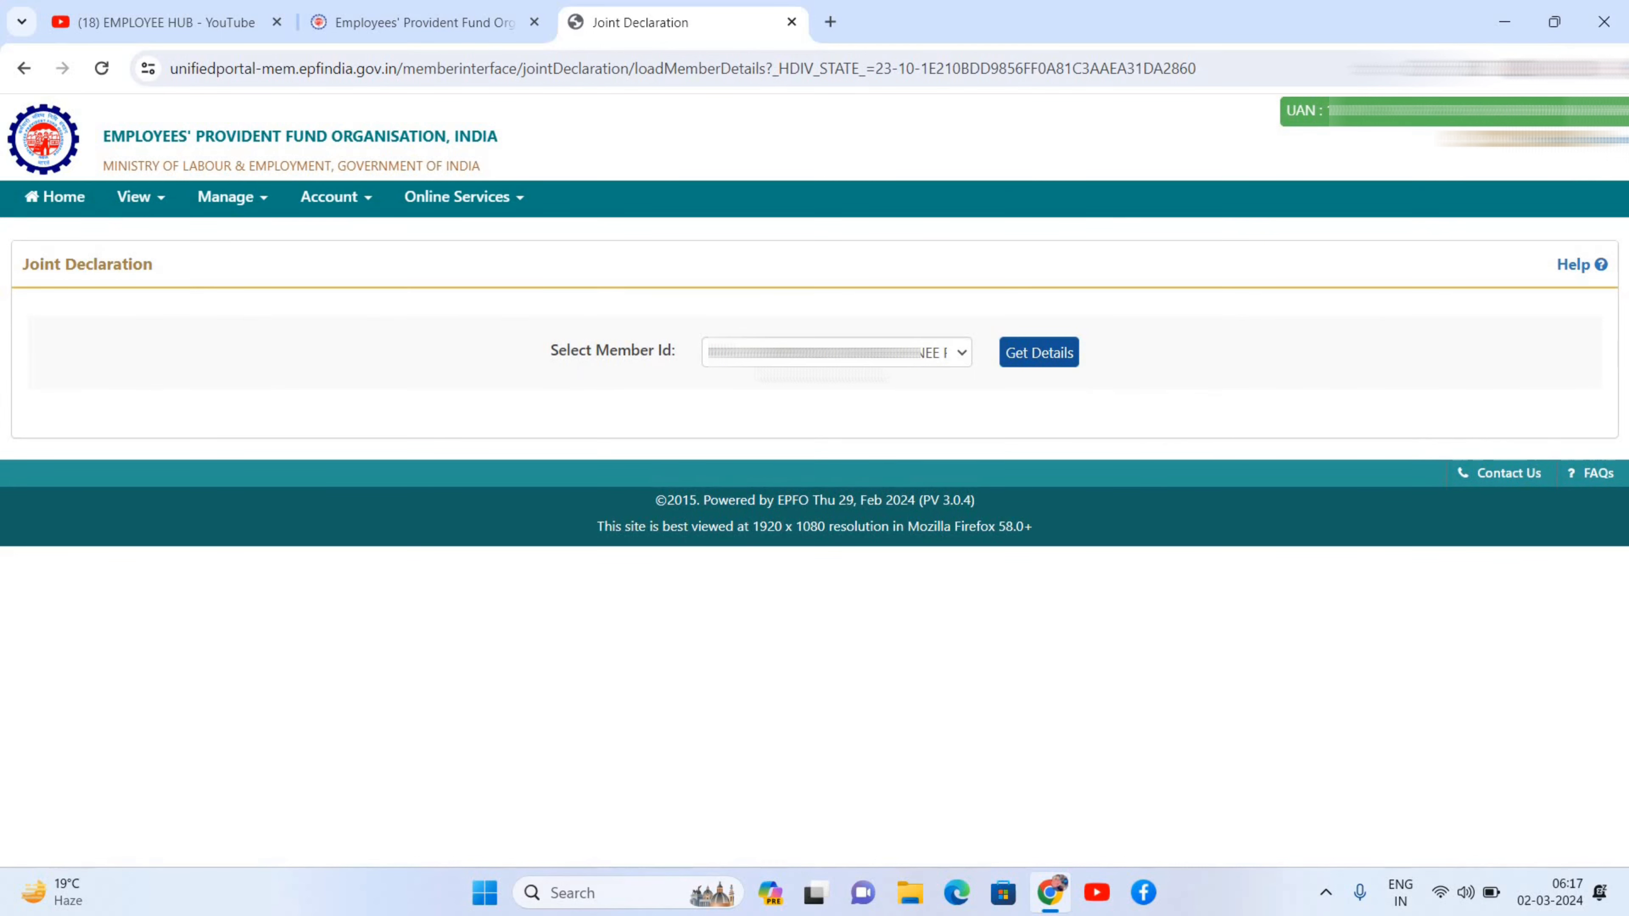
Choose the member ID for the employer ending in "NEE POWER" and load its joint declaration details.
left_click(921, 364)
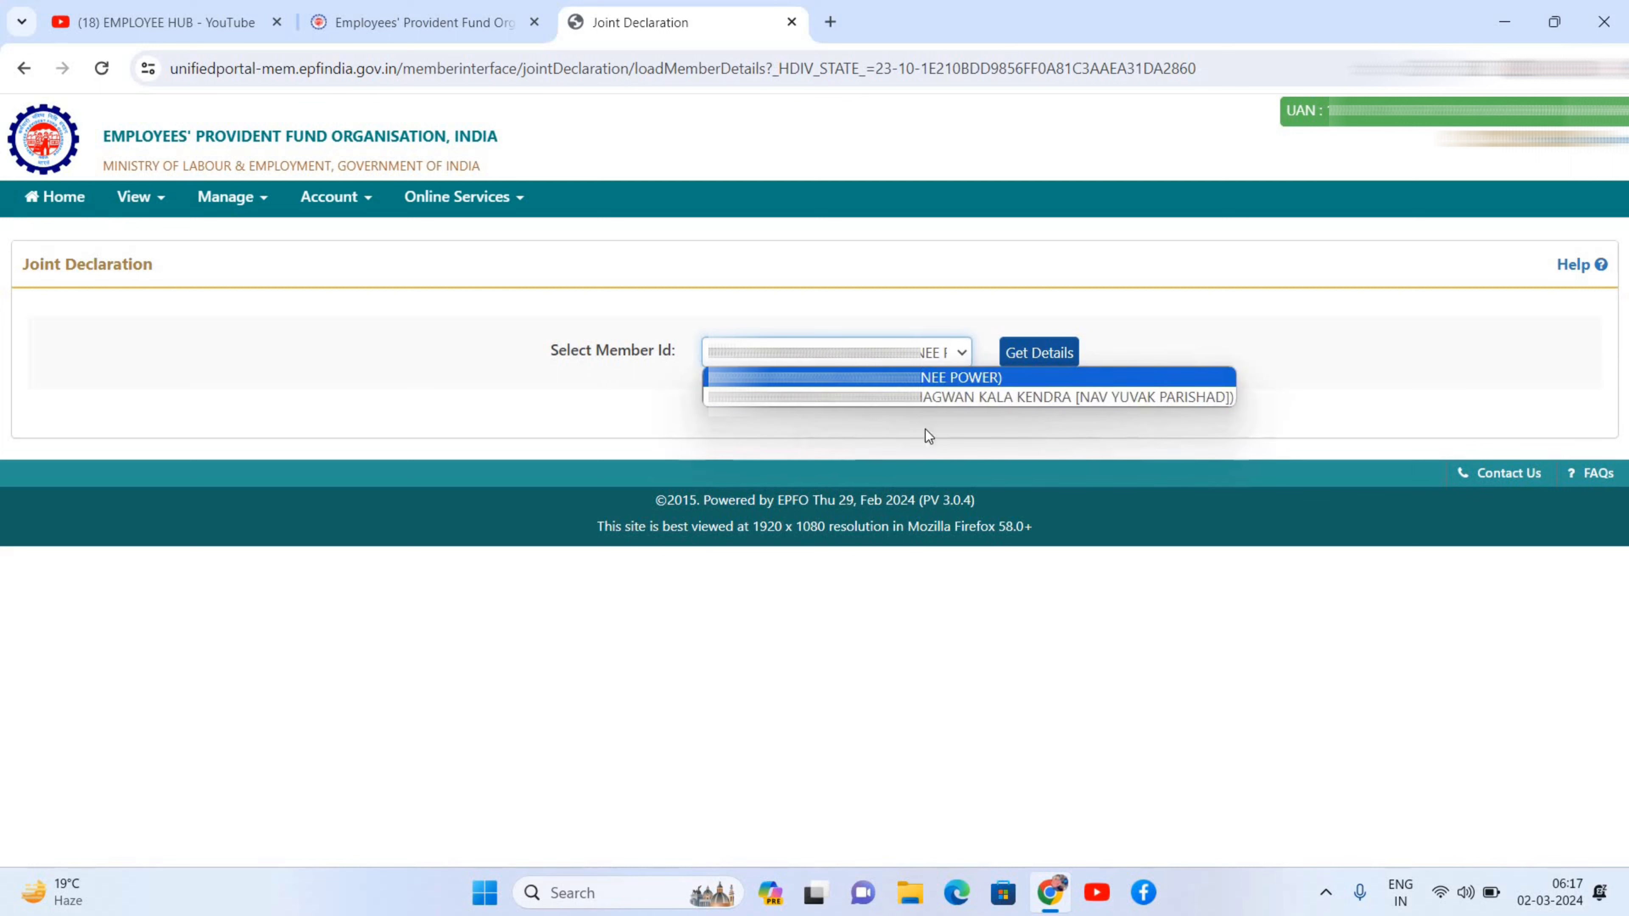
left_click(934, 381)
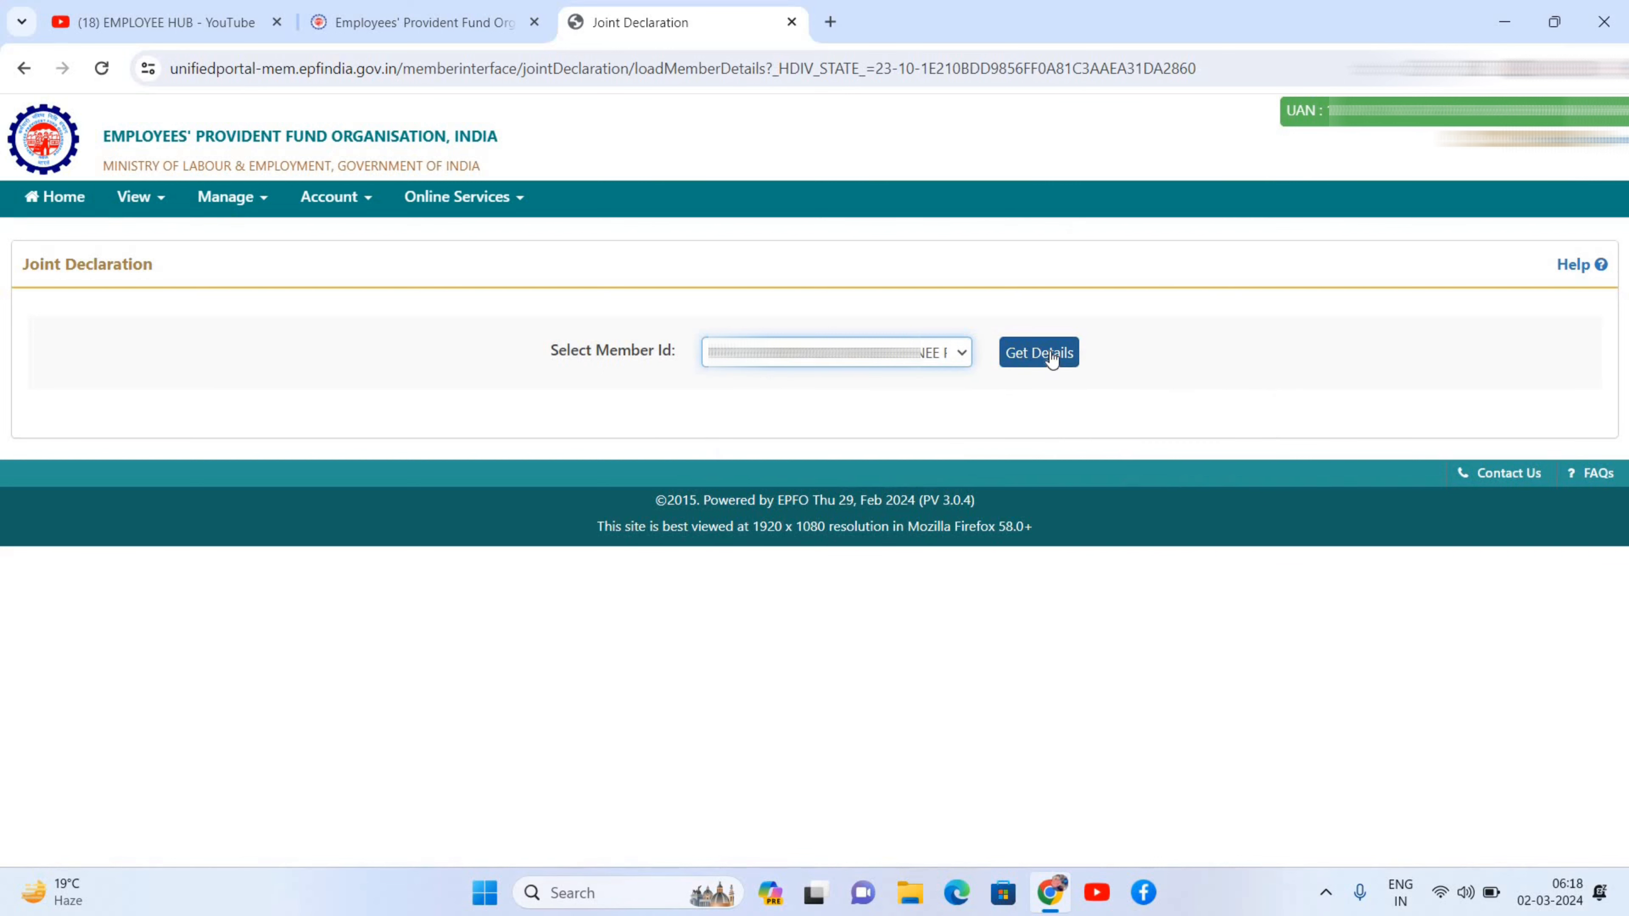
left_click(1051, 357)
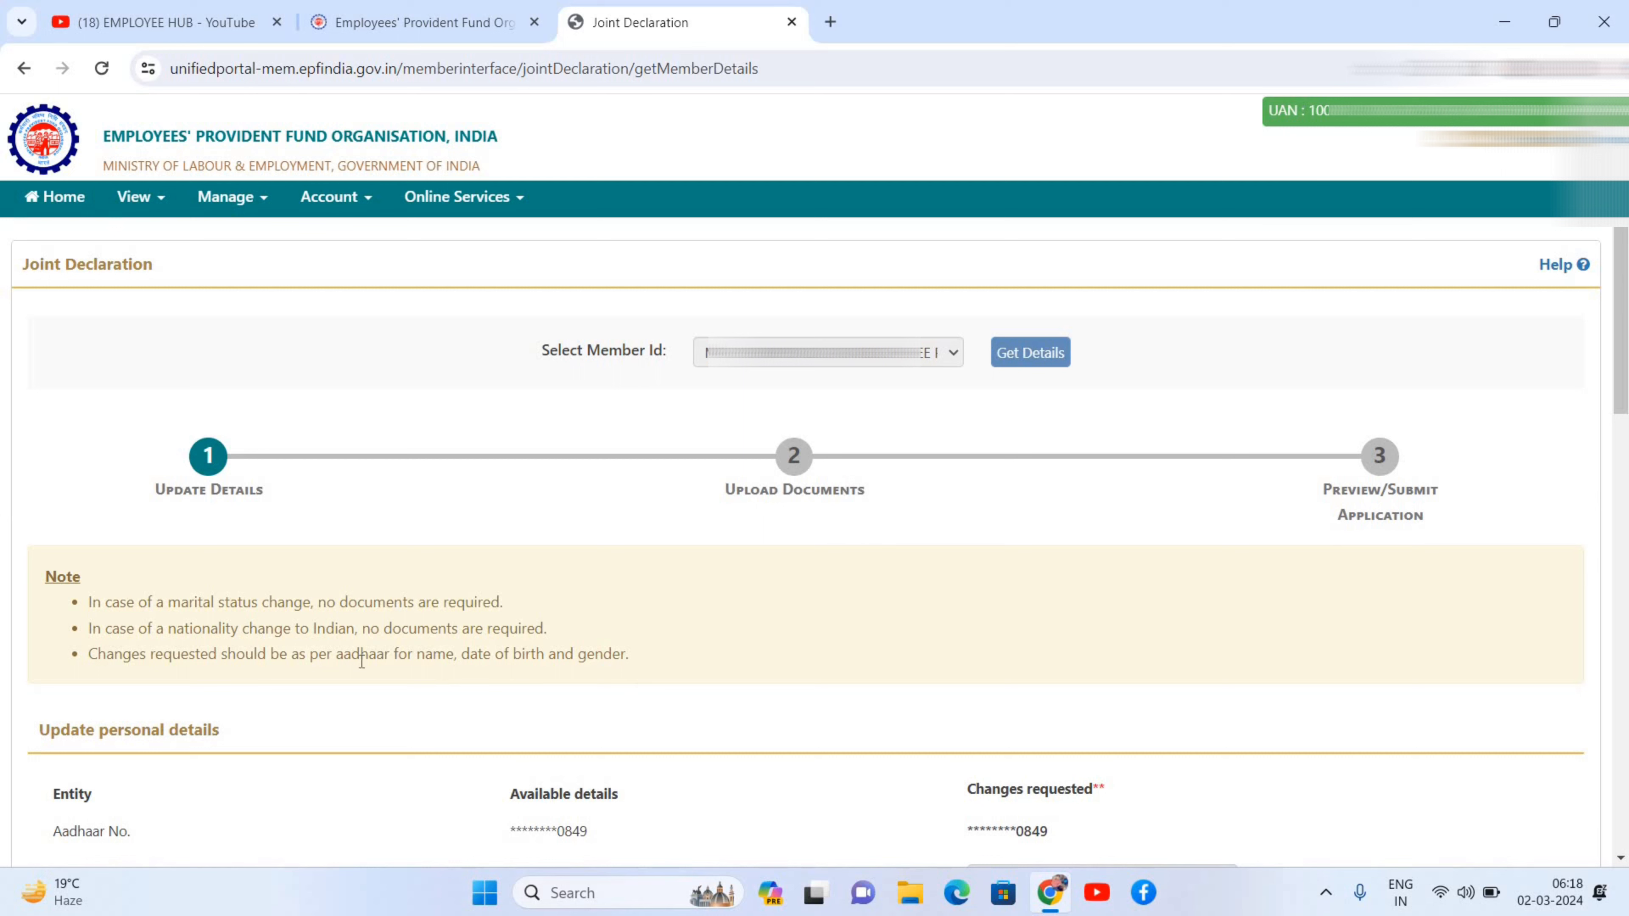
Unlock the requested name, date of birth and father/mother name for editing in the personal details.
left_click_drag(327, 655, 433, 655)
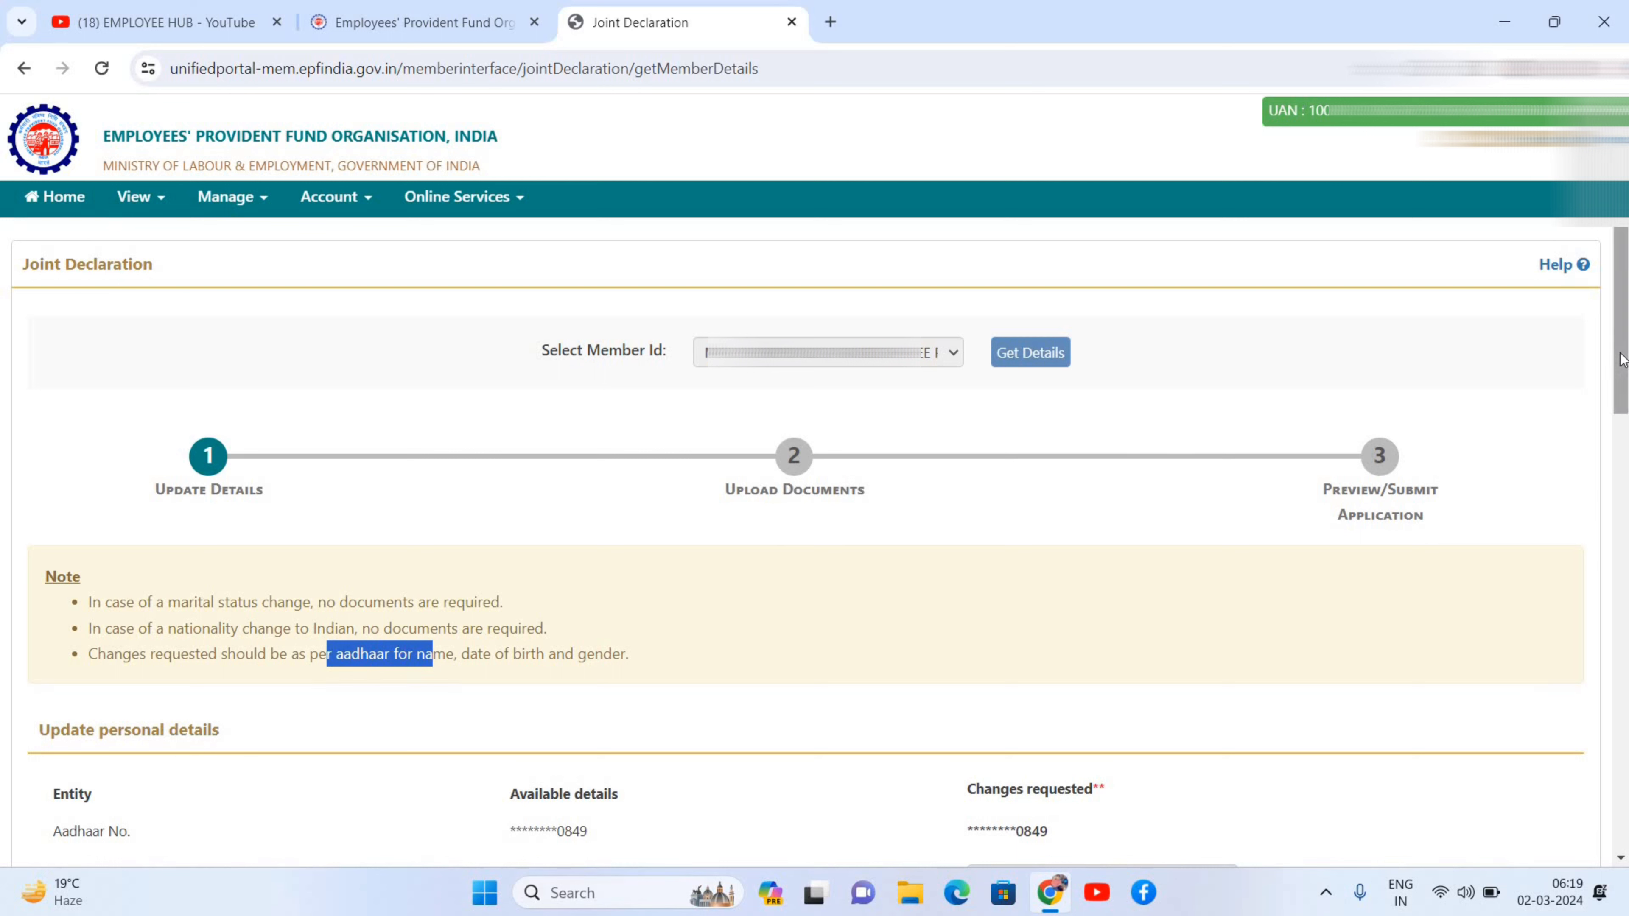
scroll(57, 267, "down", 5)
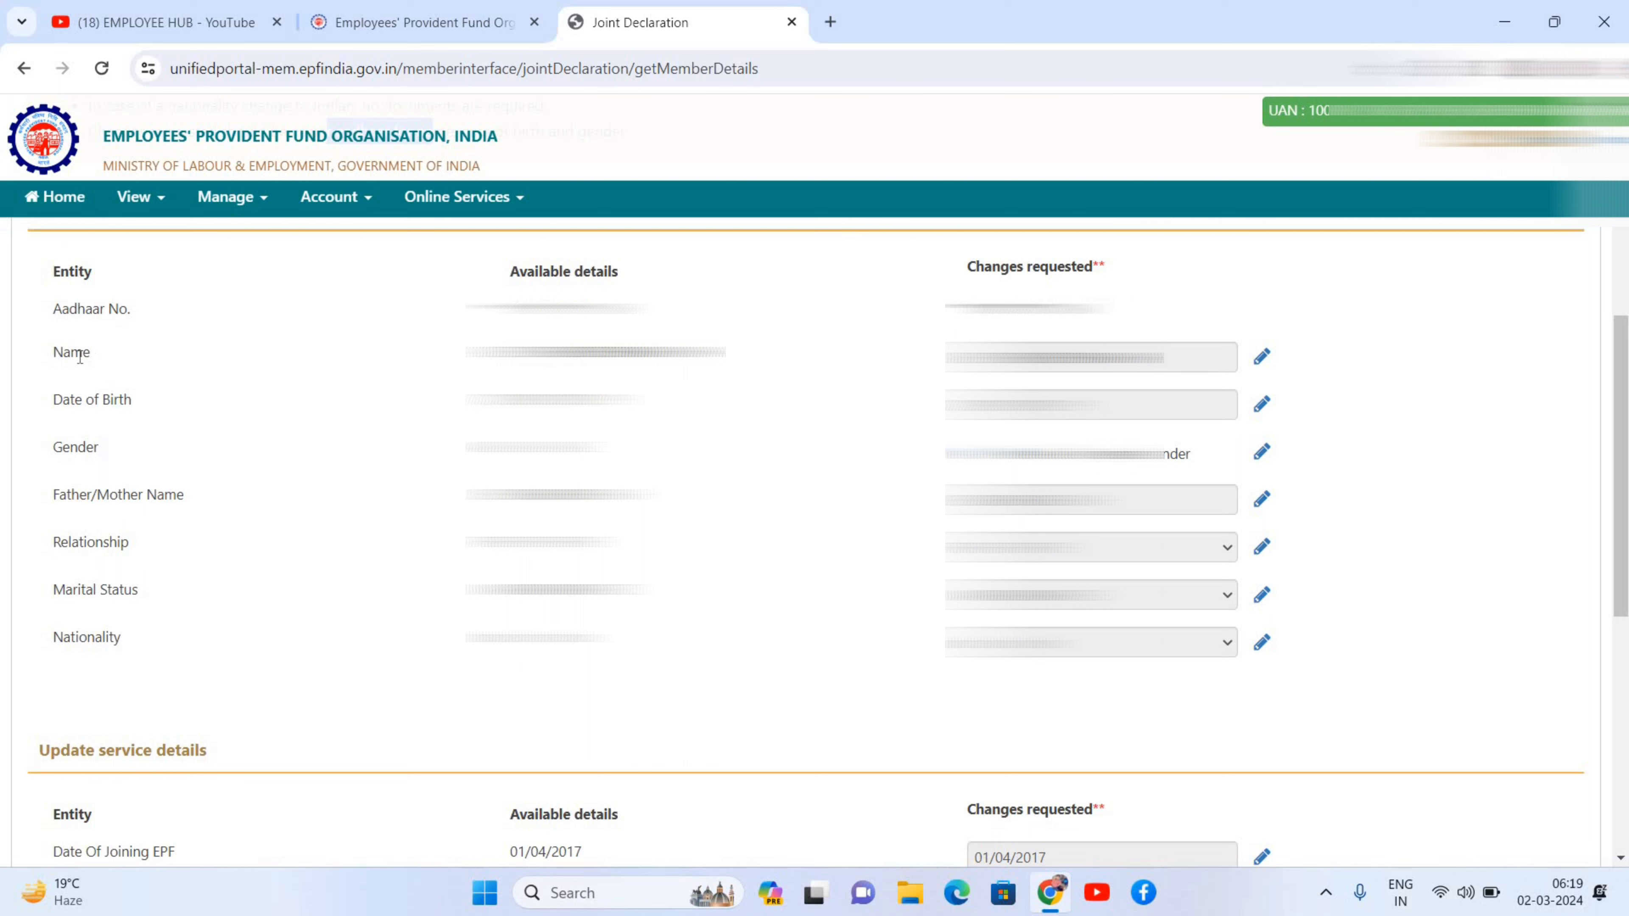
left_click(1262, 359)
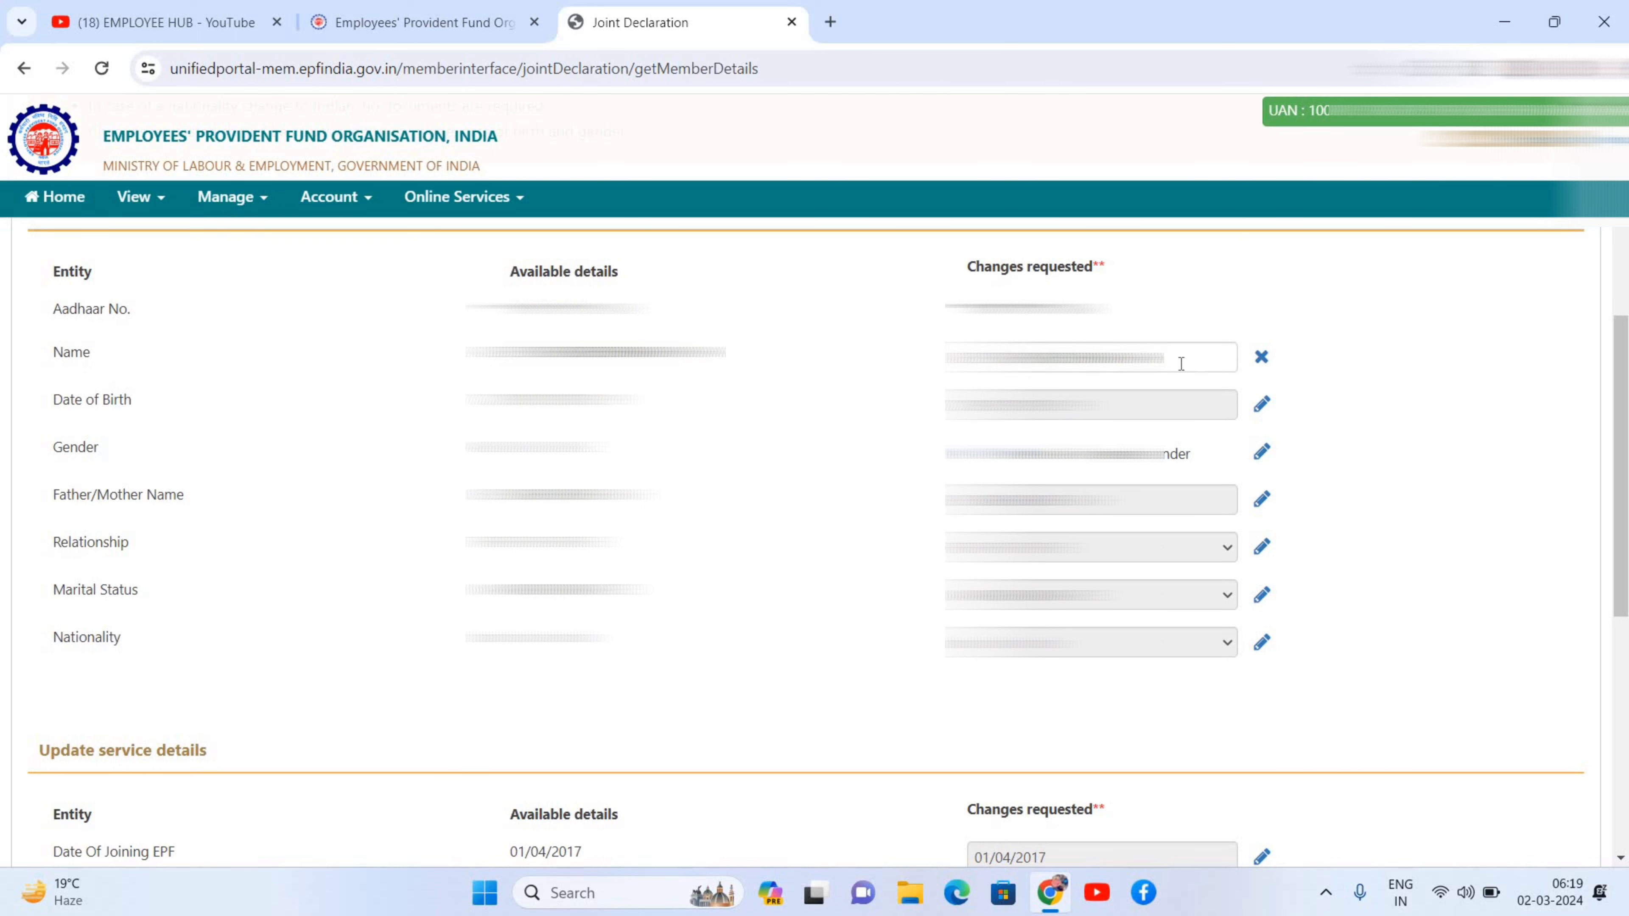
left_click_drag(1182, 362, 947, 359)
left_click(1187, 417)
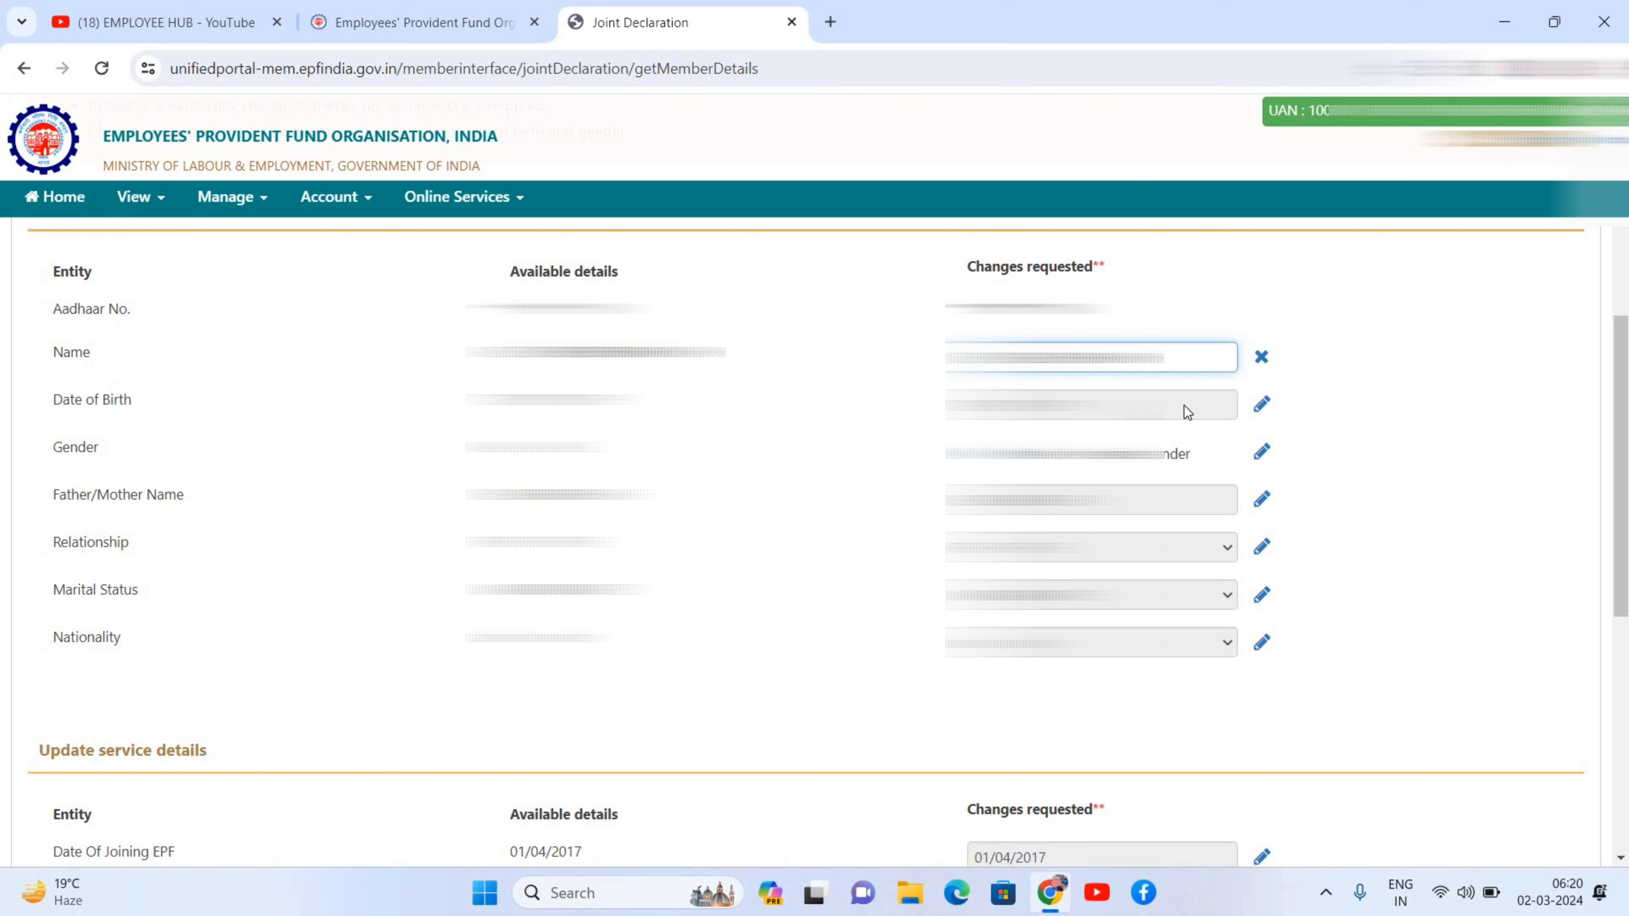
left_click(1261, 404)
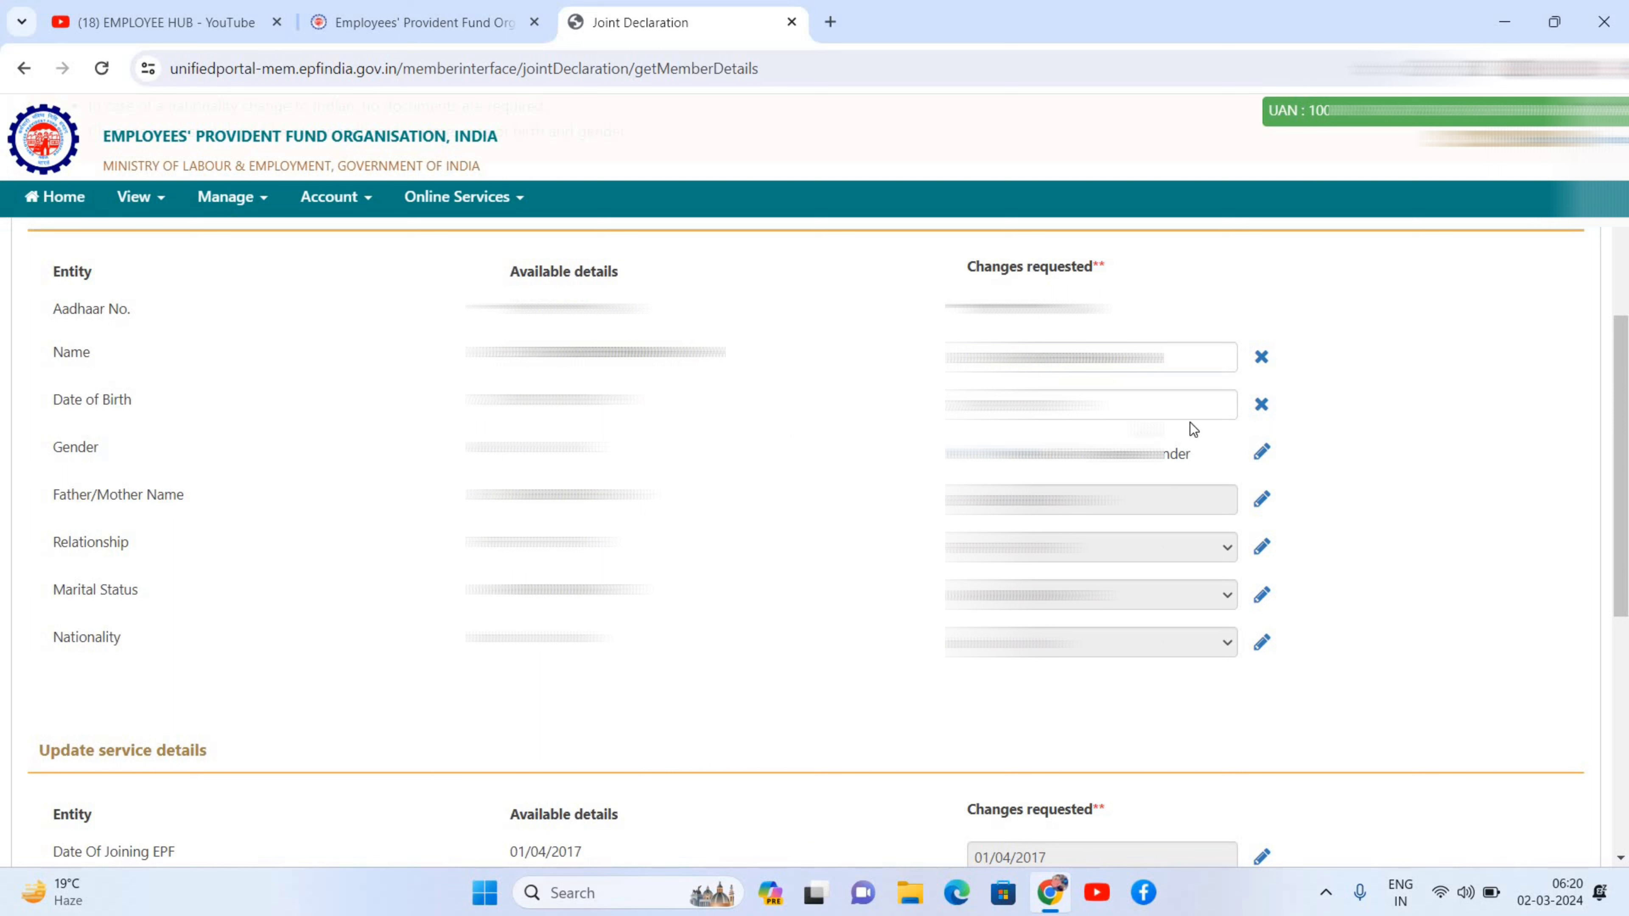
left_click(1261, 501)
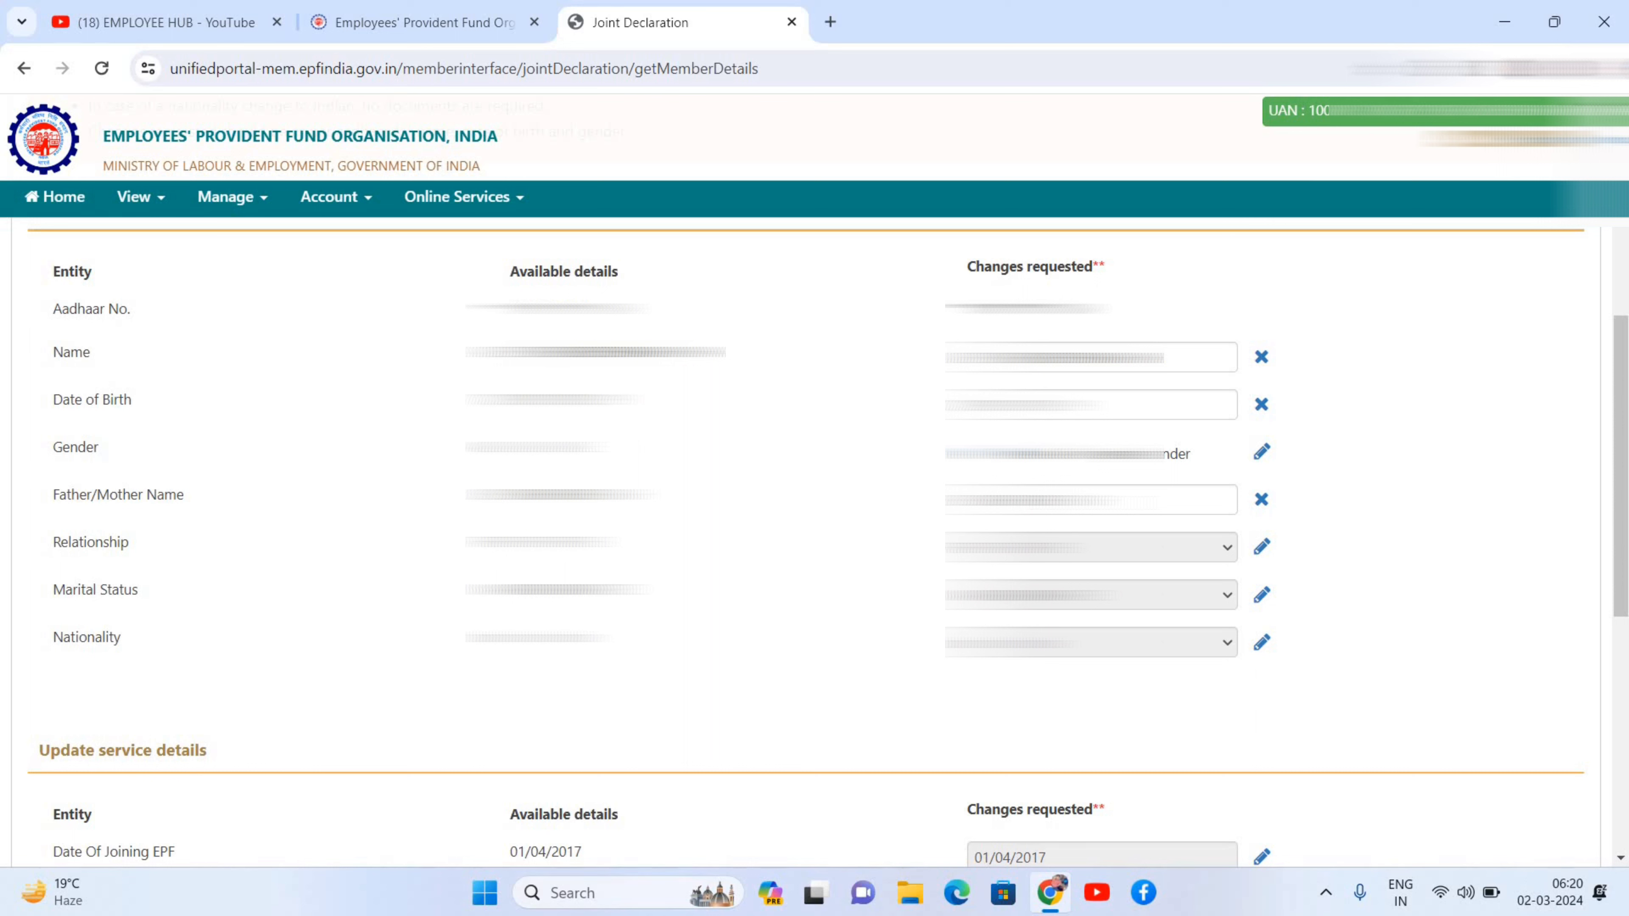
Unlock the requested relationship, marital status and nationality, choosing options for relationship and marital status.
left_click(1262, 547)
left_click(1220, 553)
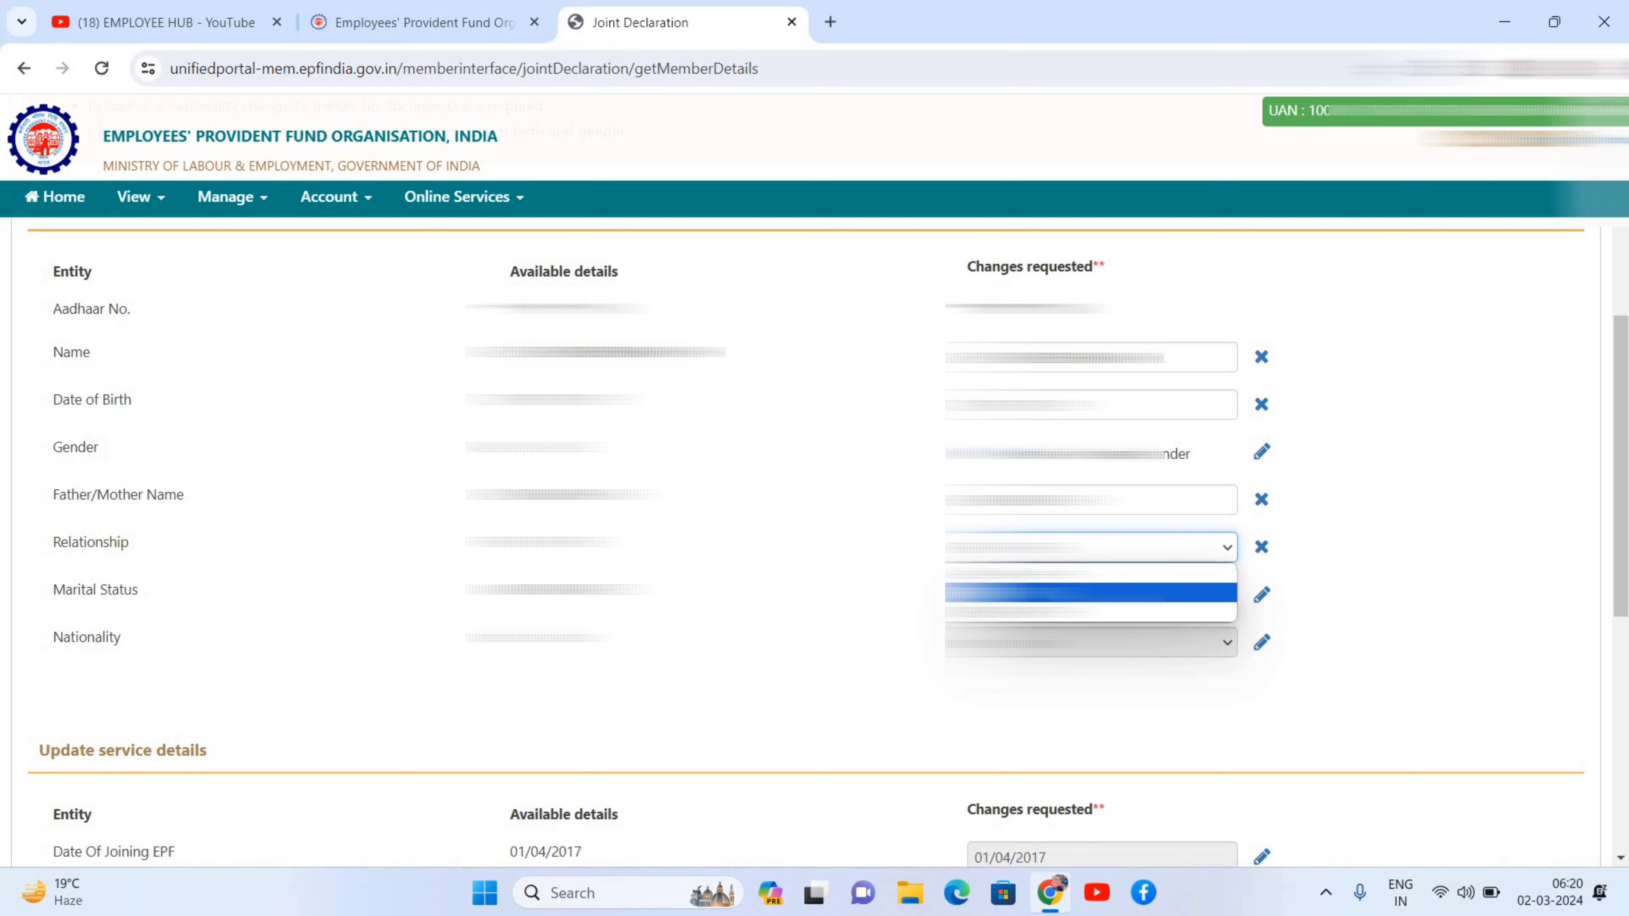
left_click(1115, 594)
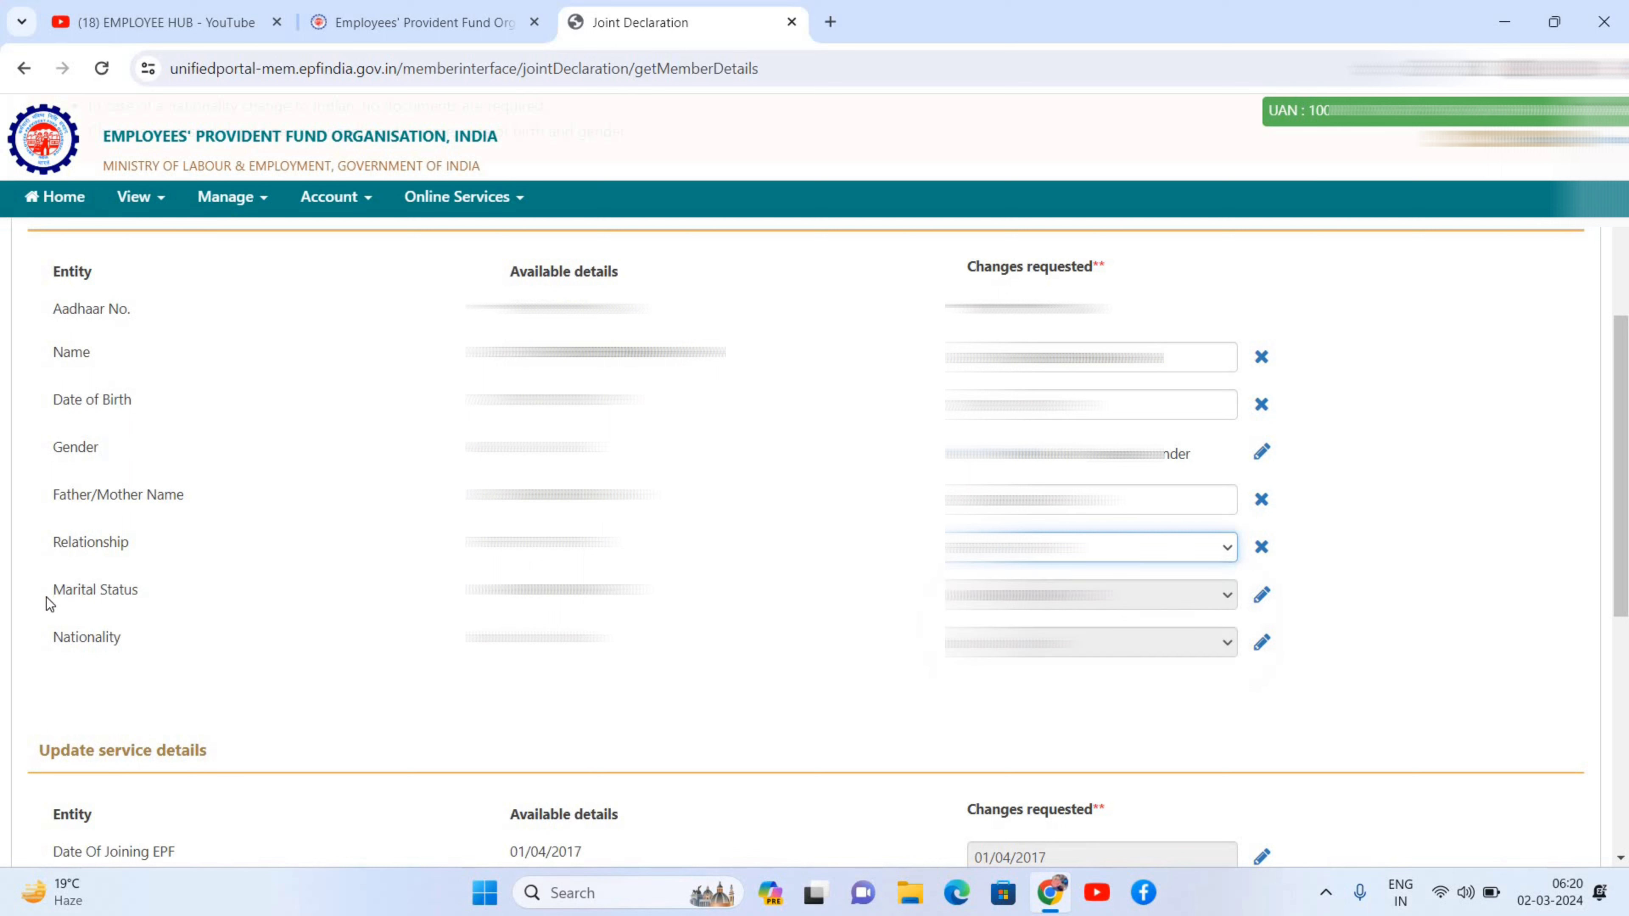
left_click(1261, 597)
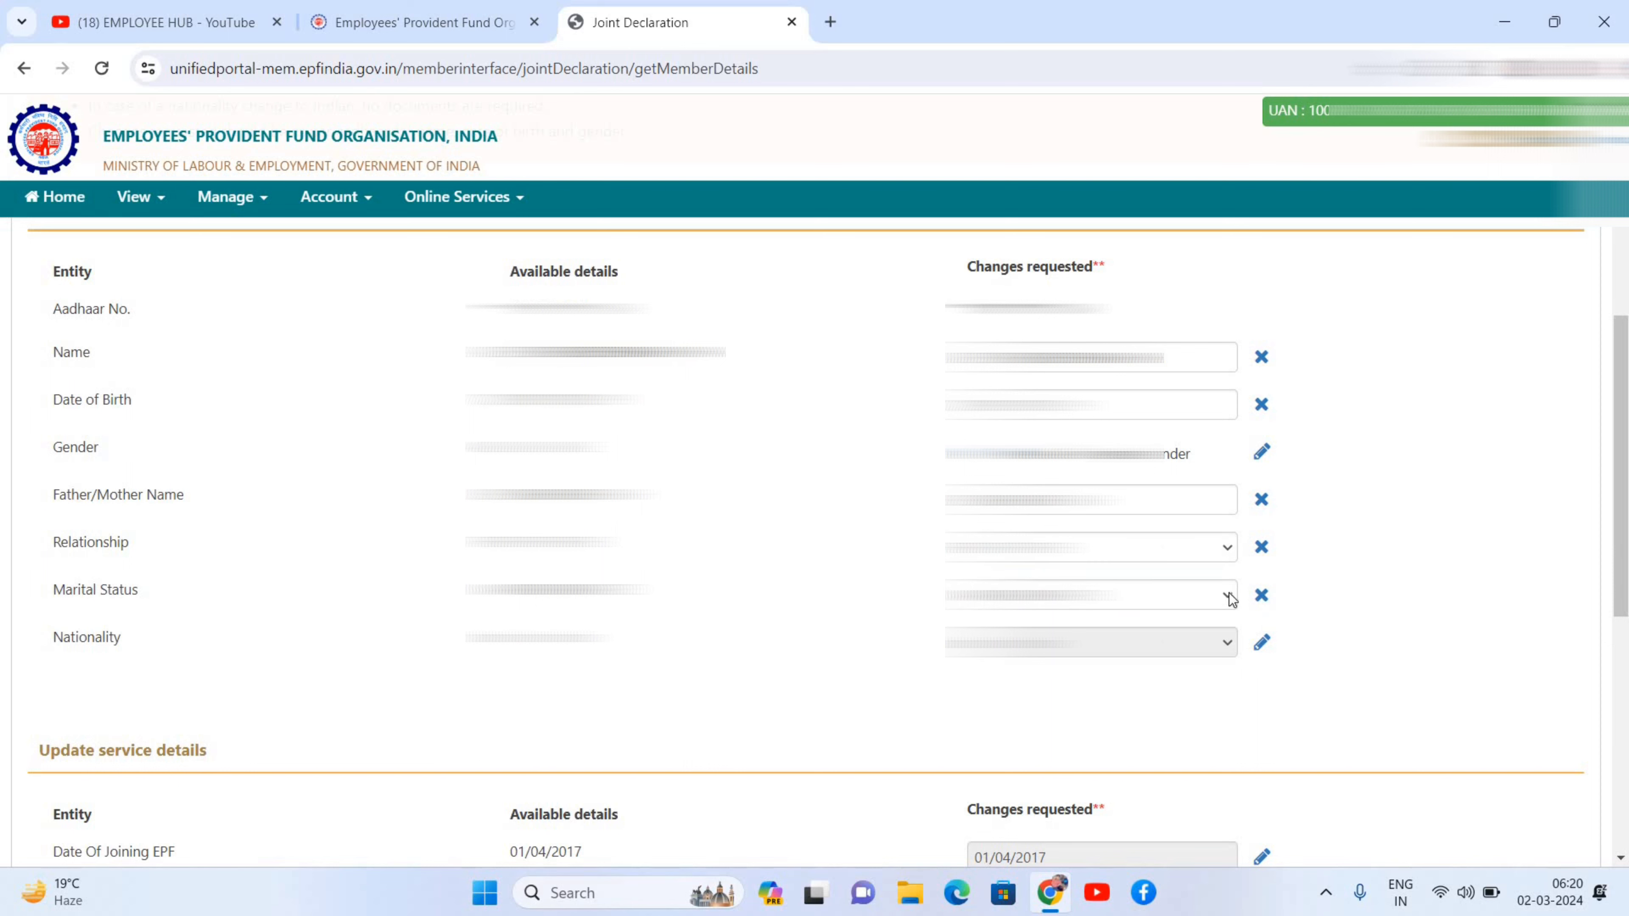
left_click(1229, 594)
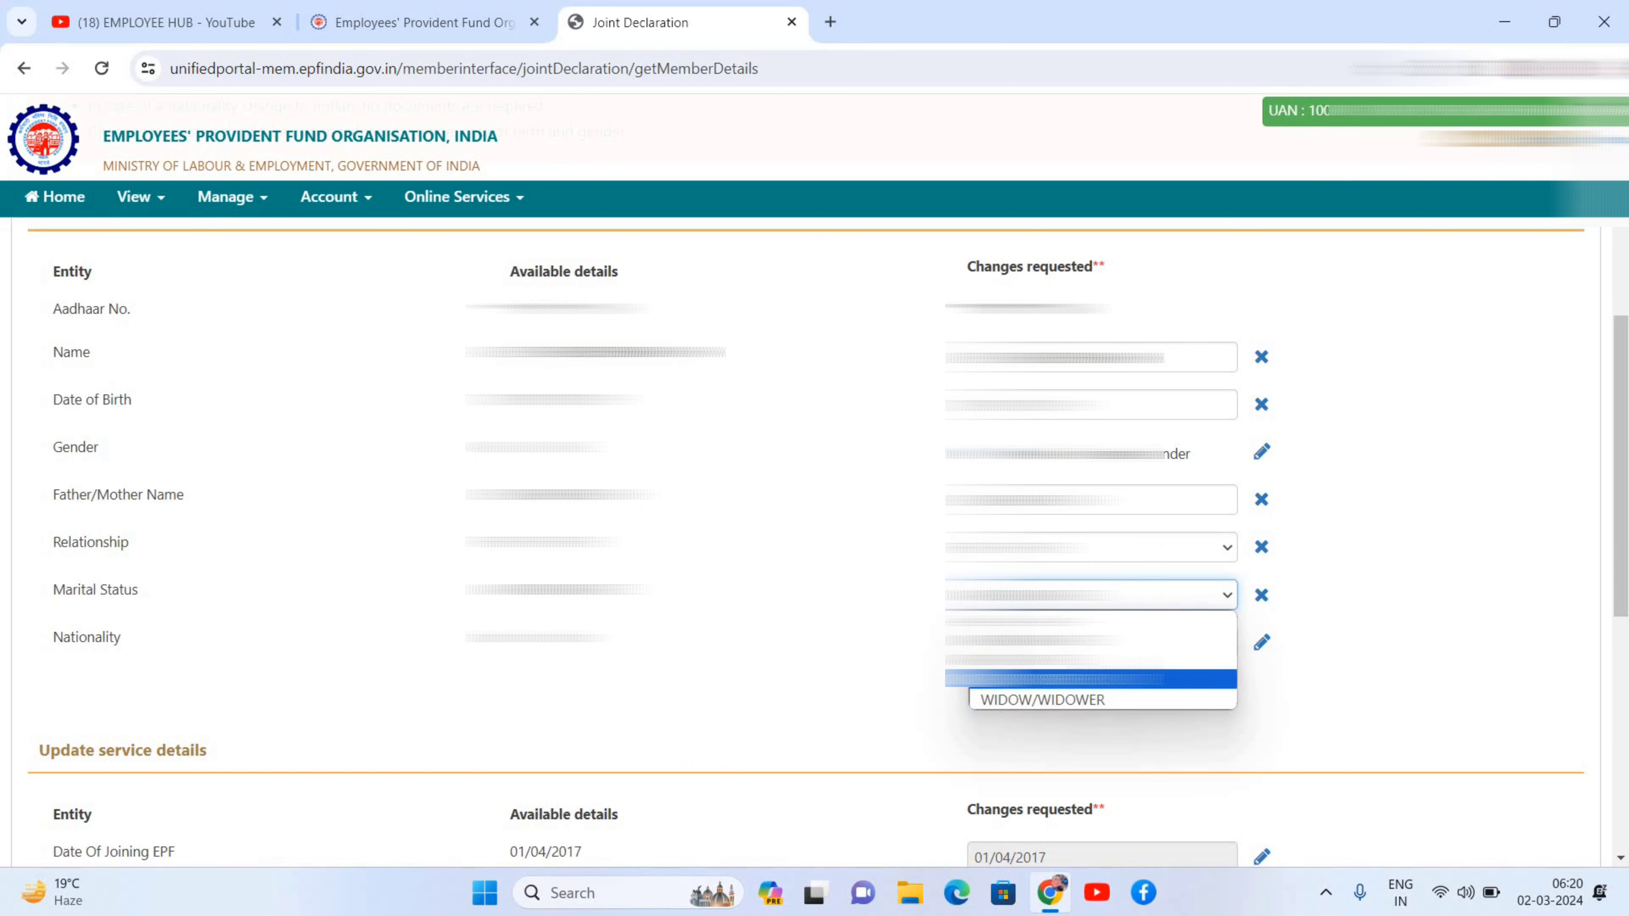
left_click(1090, 660)
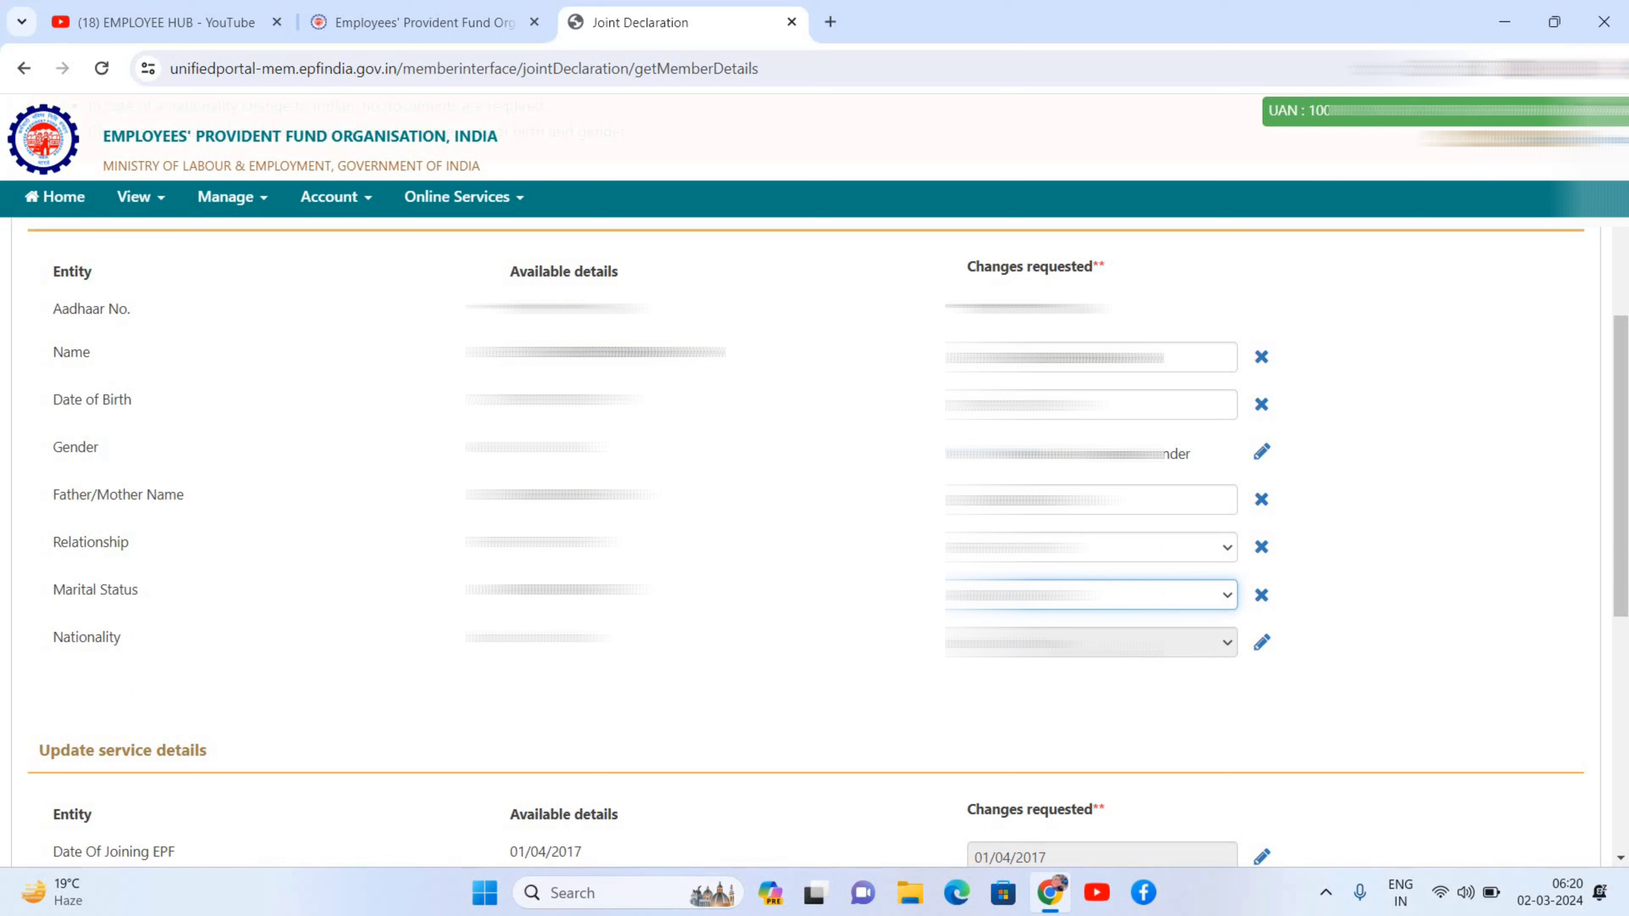
left_click(1263, 644)
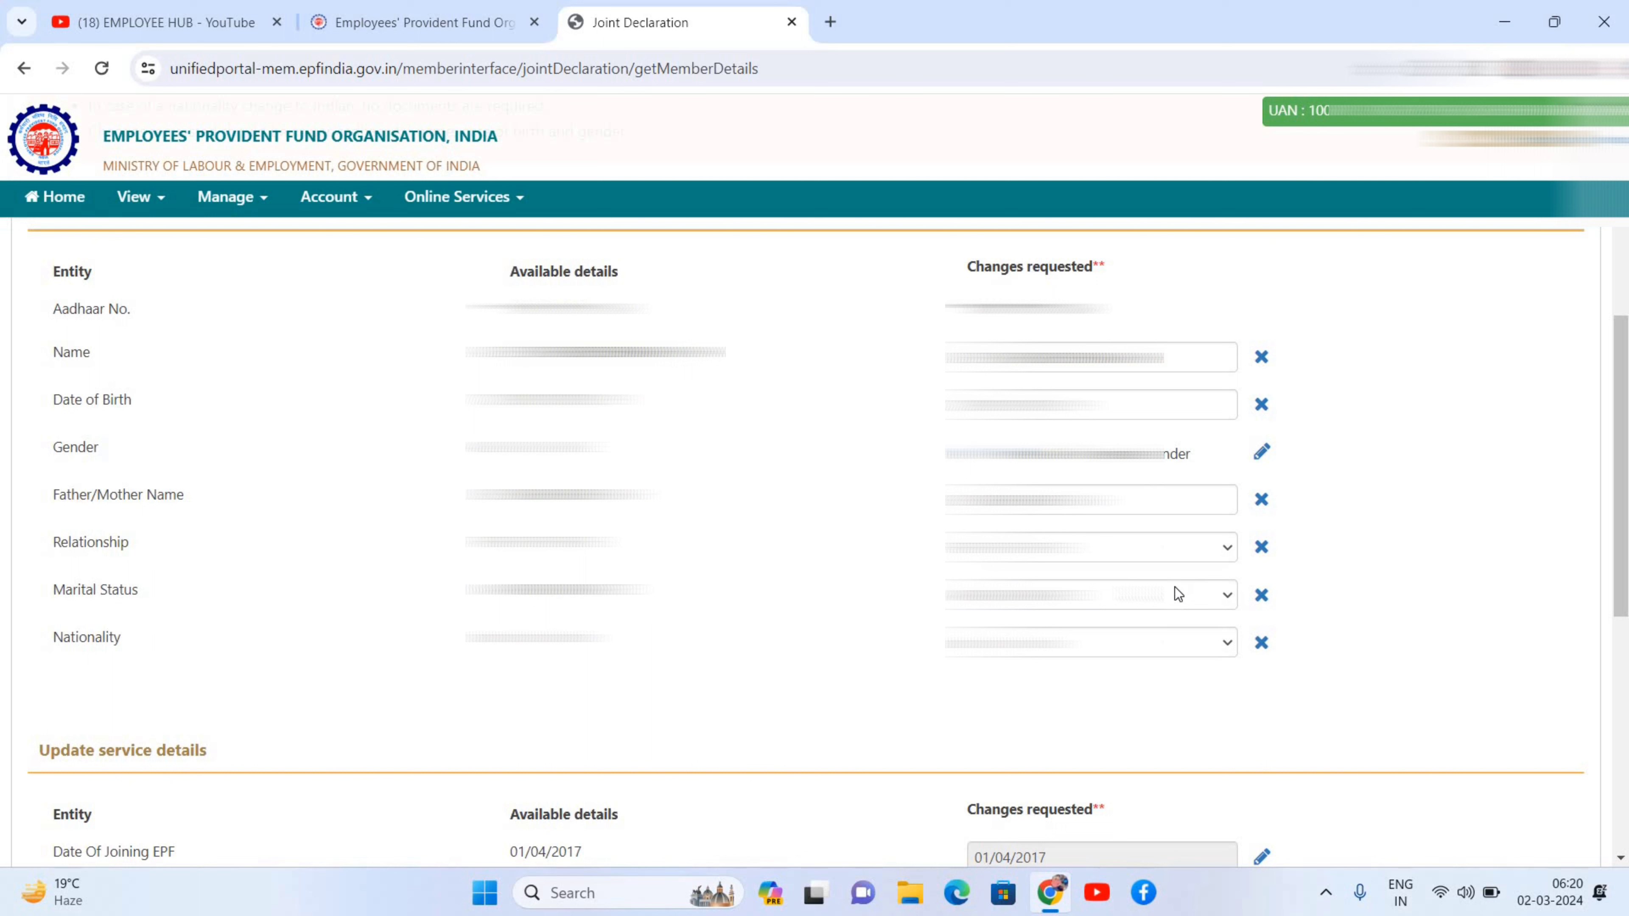
Cancel the requested edits to nationality, marital status, relationship, father/mother name, date of birth and name.
left_click(1261, 644)
left_click(1262, 594)
left_click(1262, 547)
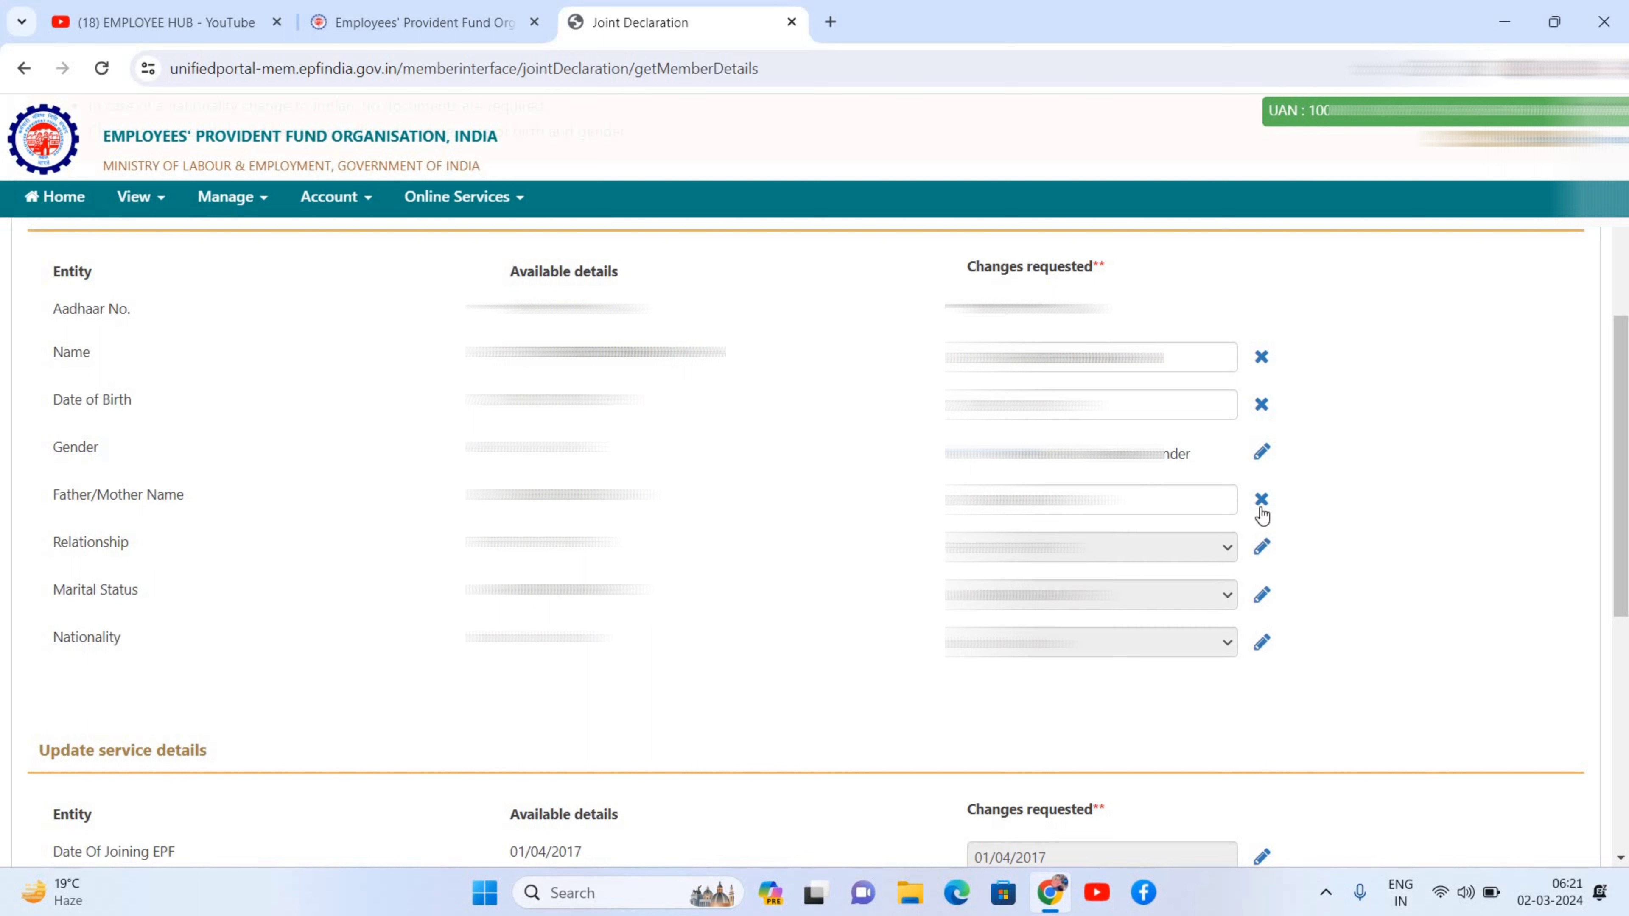
left_click(1261, 500)
left_click(1262, 404)
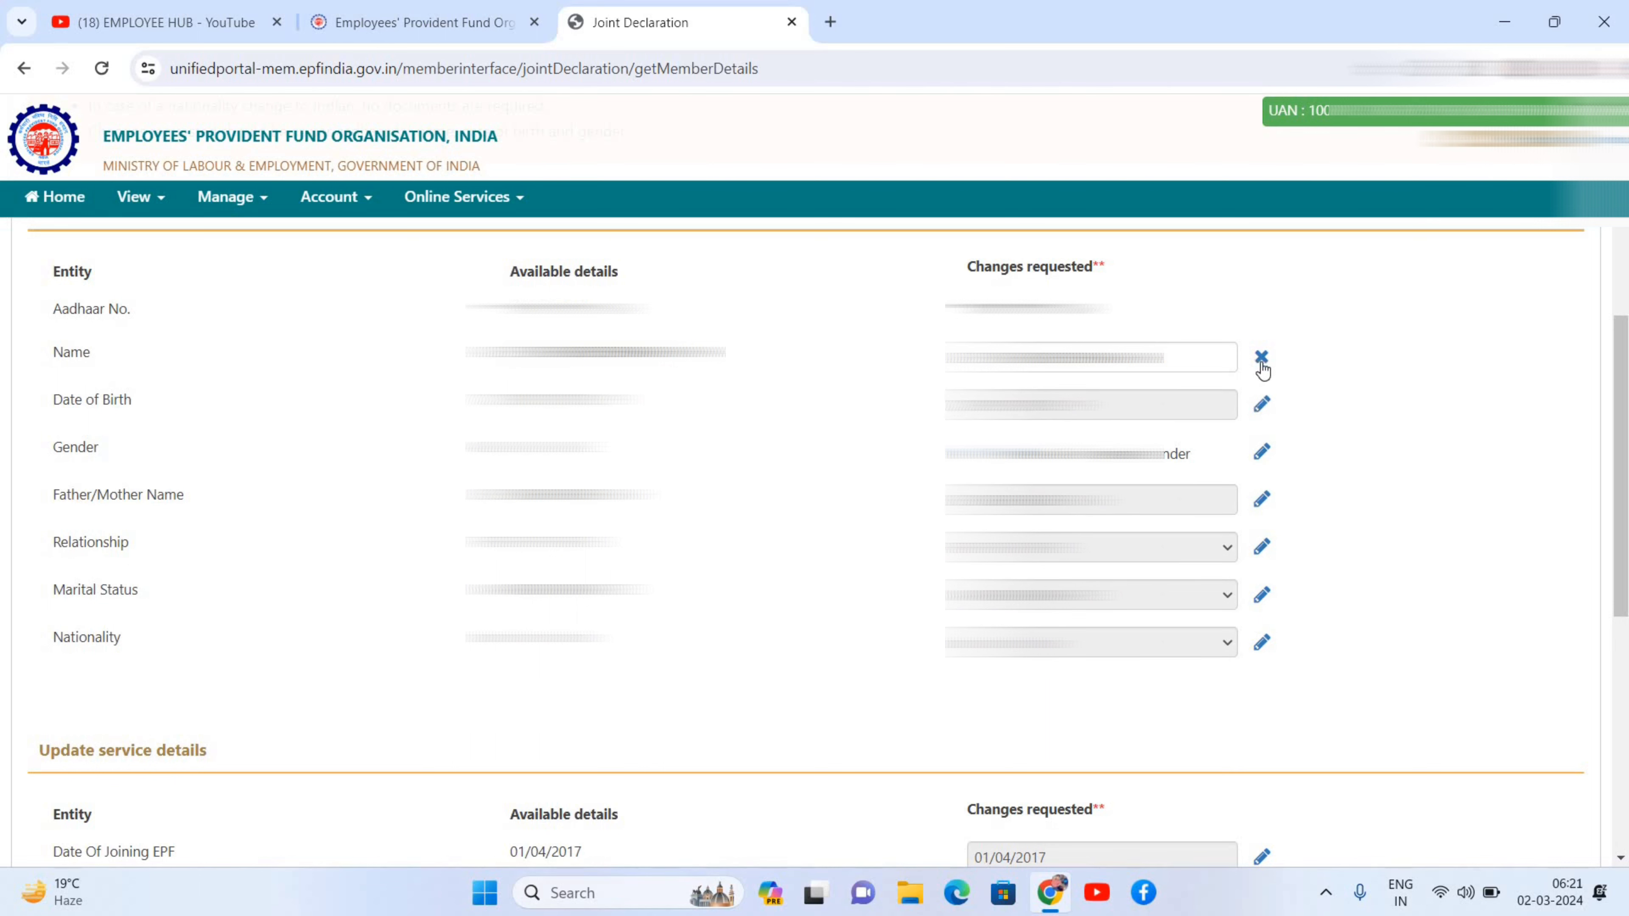
left_click(1262, 357)
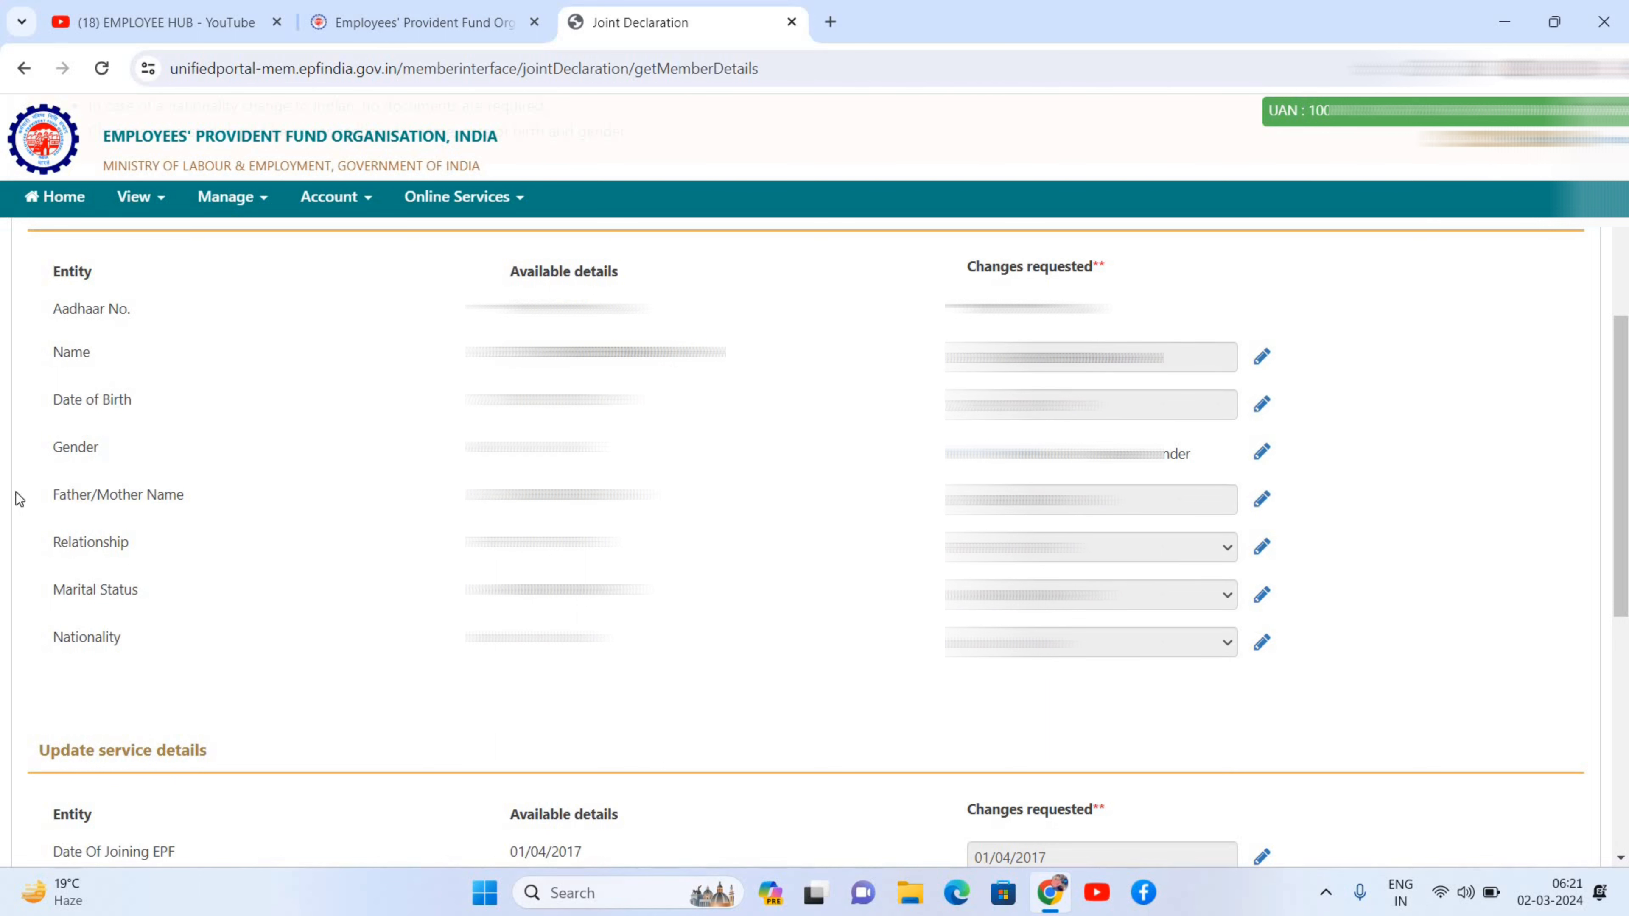
Set the requested Date Of Joining EPF to 01/04/2018 in the service details and proceed to document upload.
left_click_drag(156, 515, 667, 518)
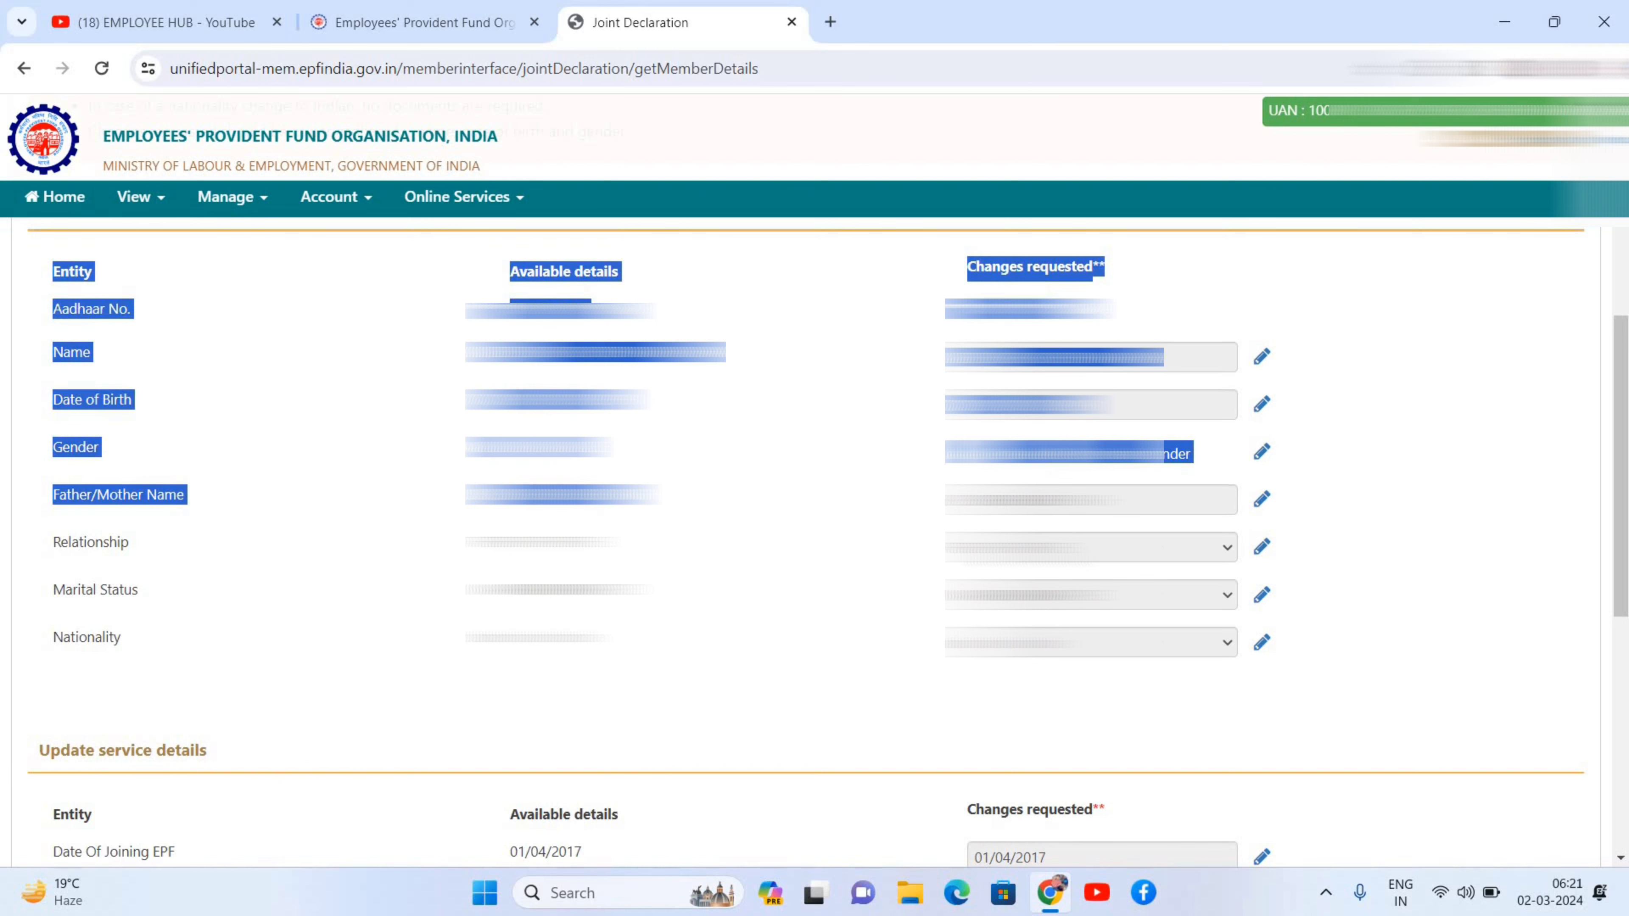
left_click(1597, 428)
scroll(1623, 427, "down", 6)
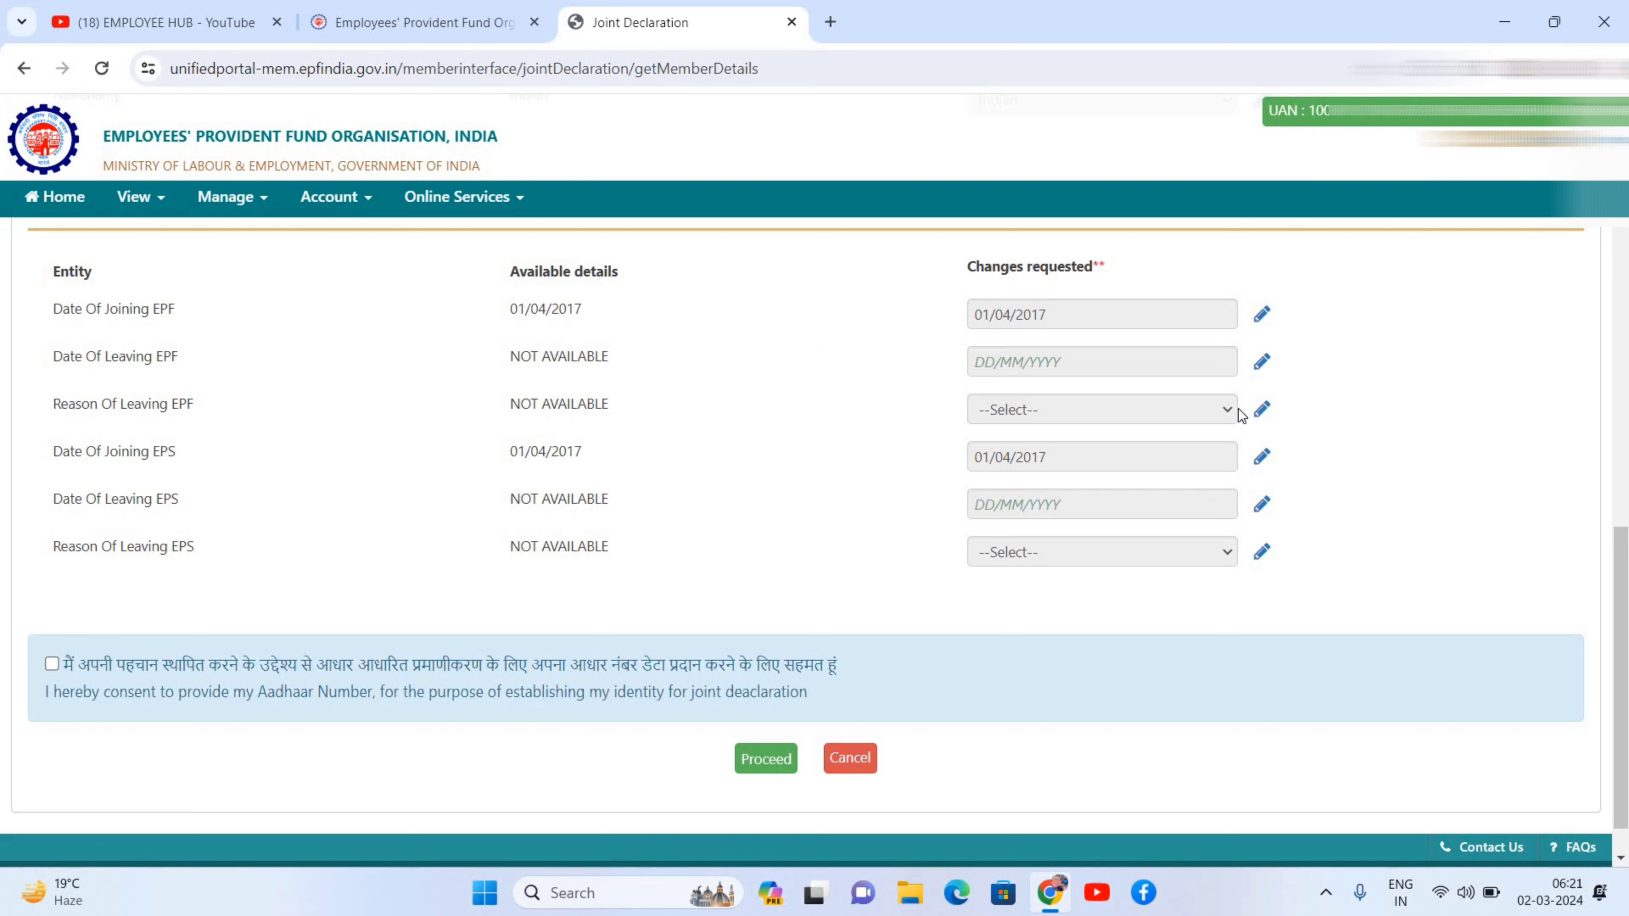
left_click(1262, 316)
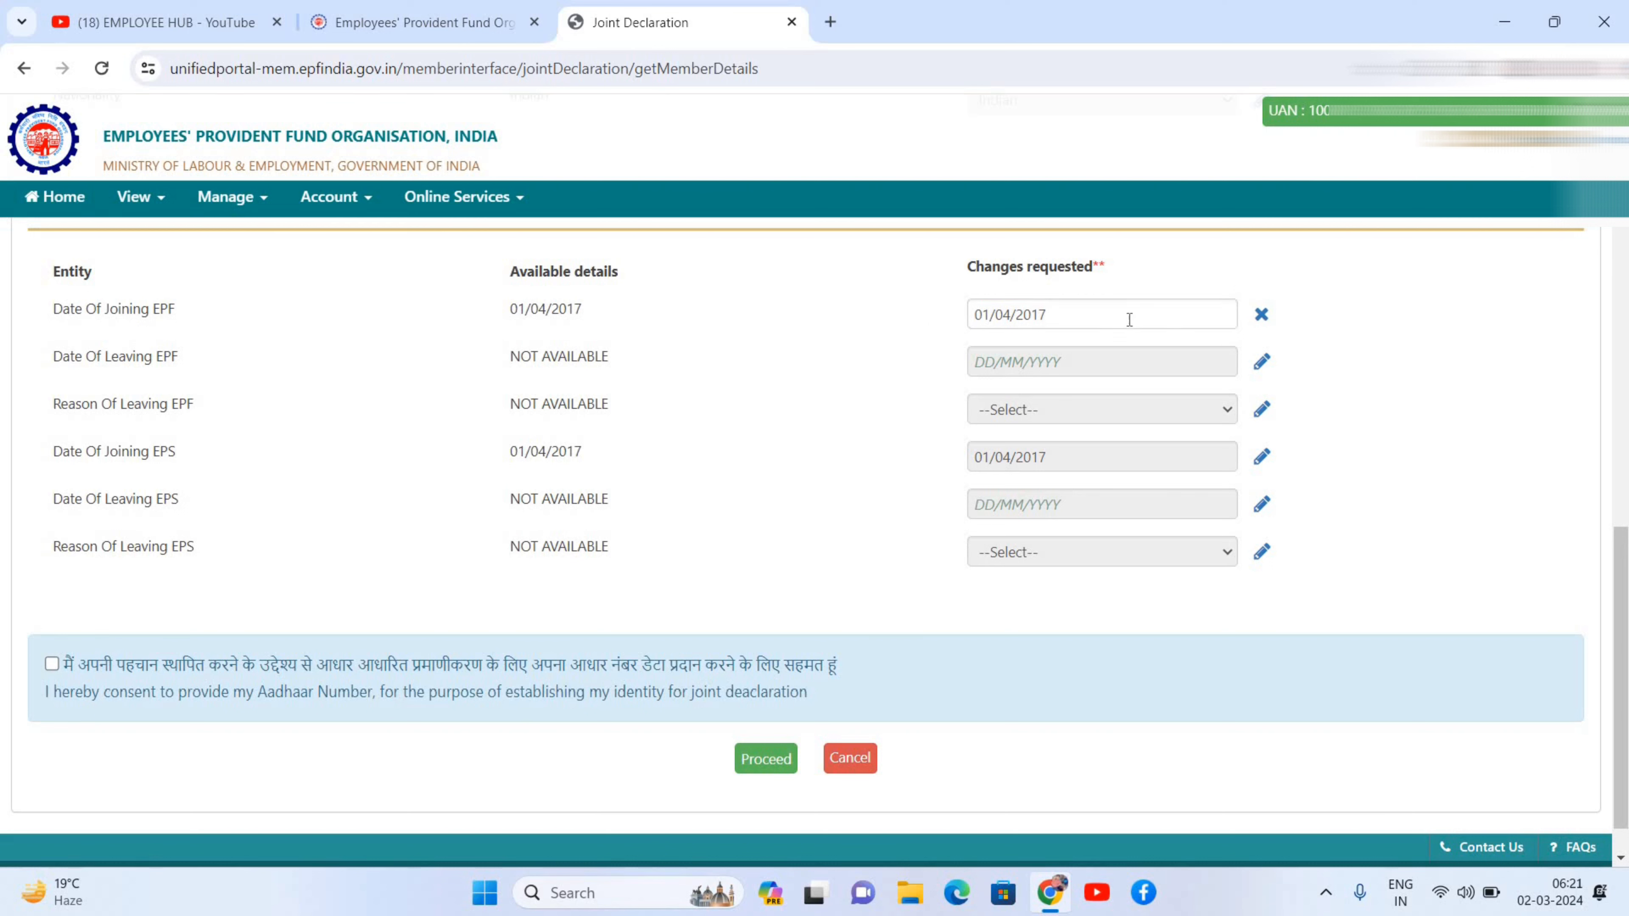
left_click(1127, 317)
key("BackSpace")
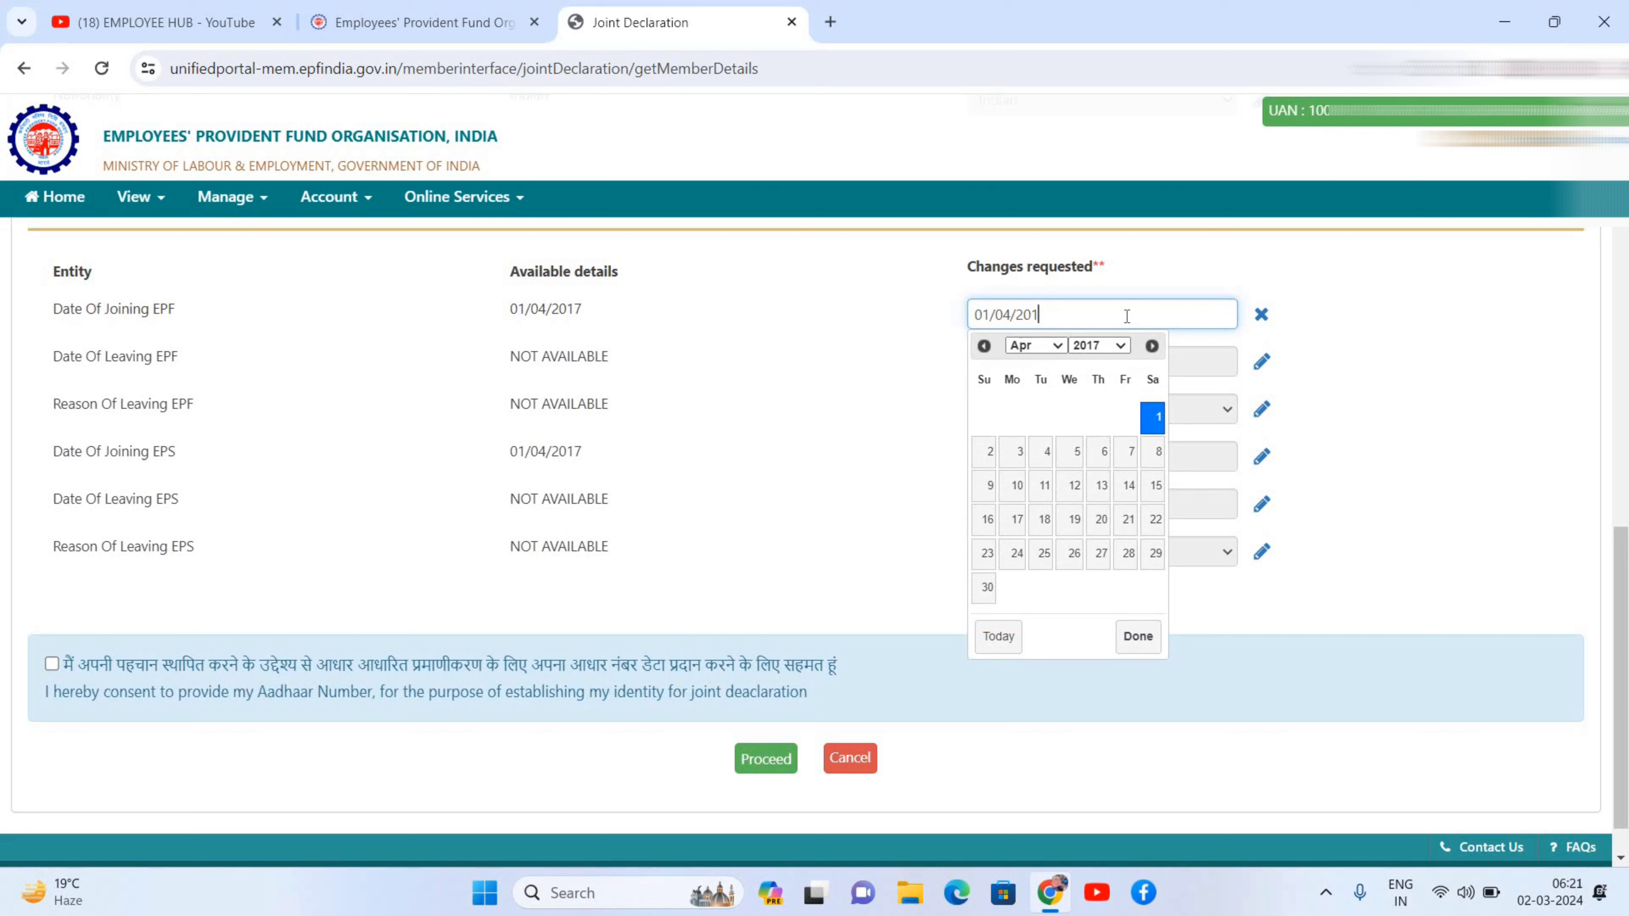
type("8")
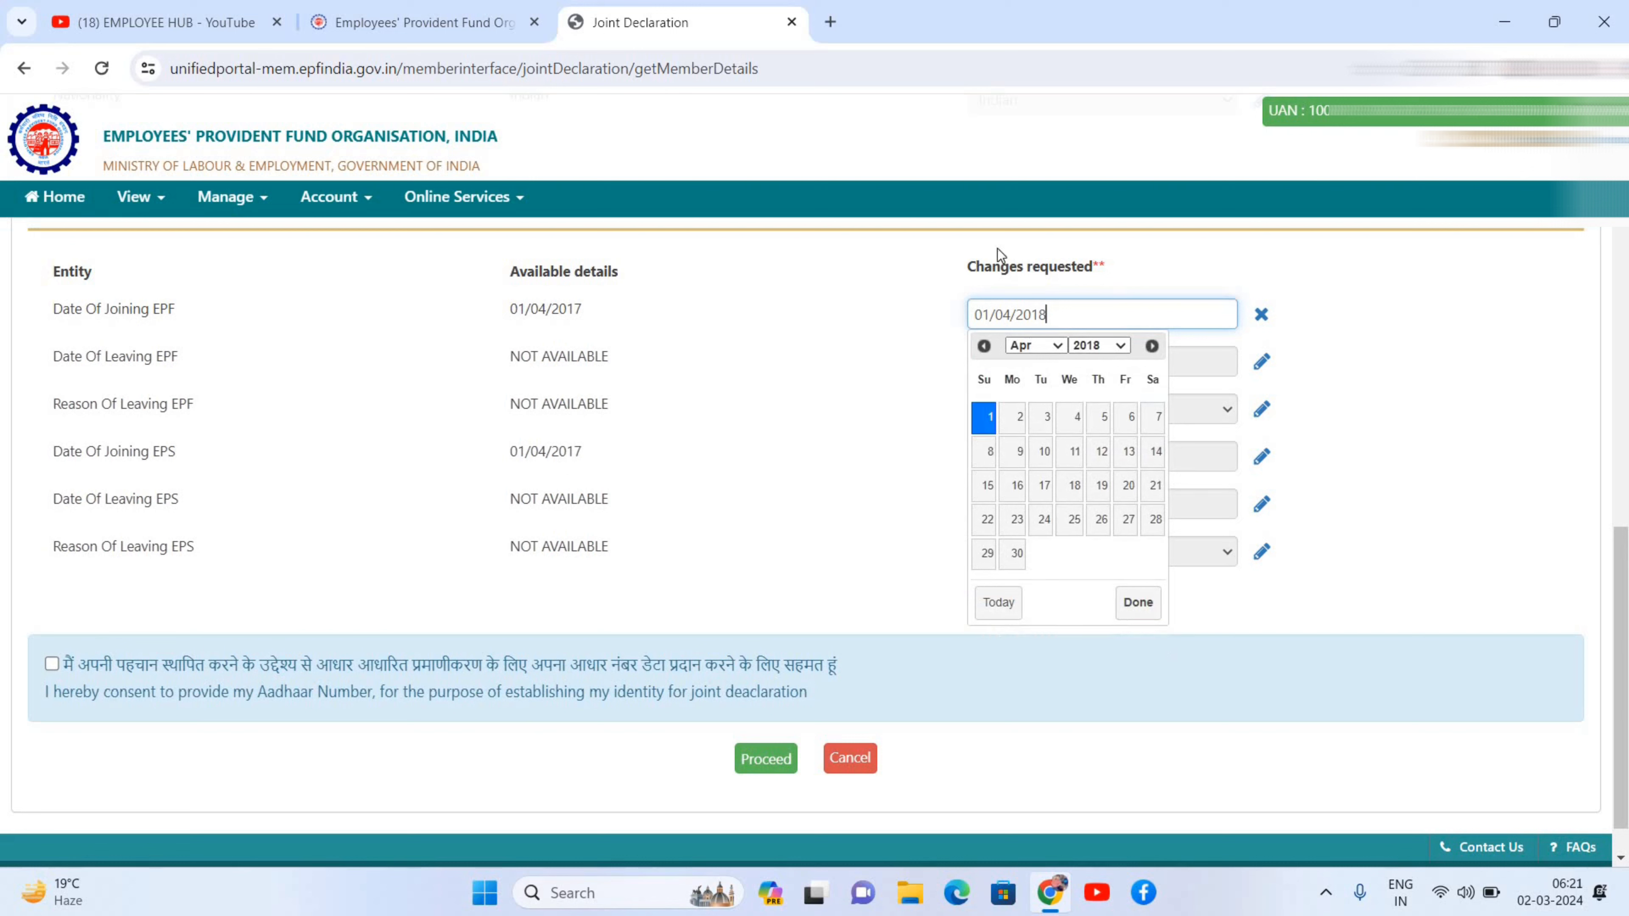
left_click(988, 426)
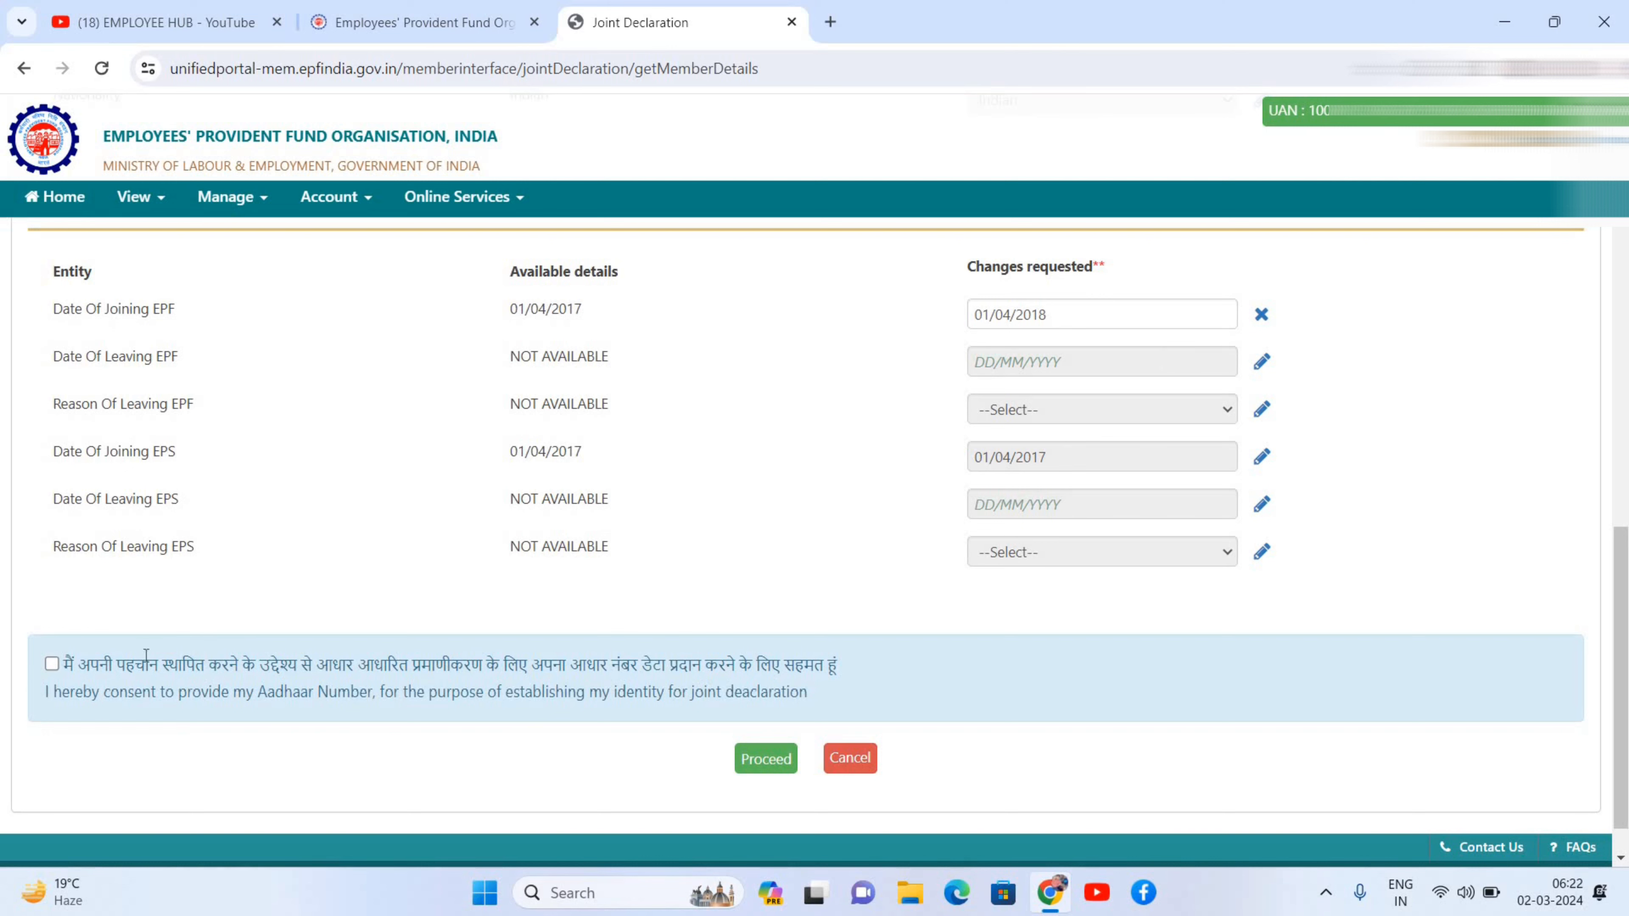
left_click(756, 761)
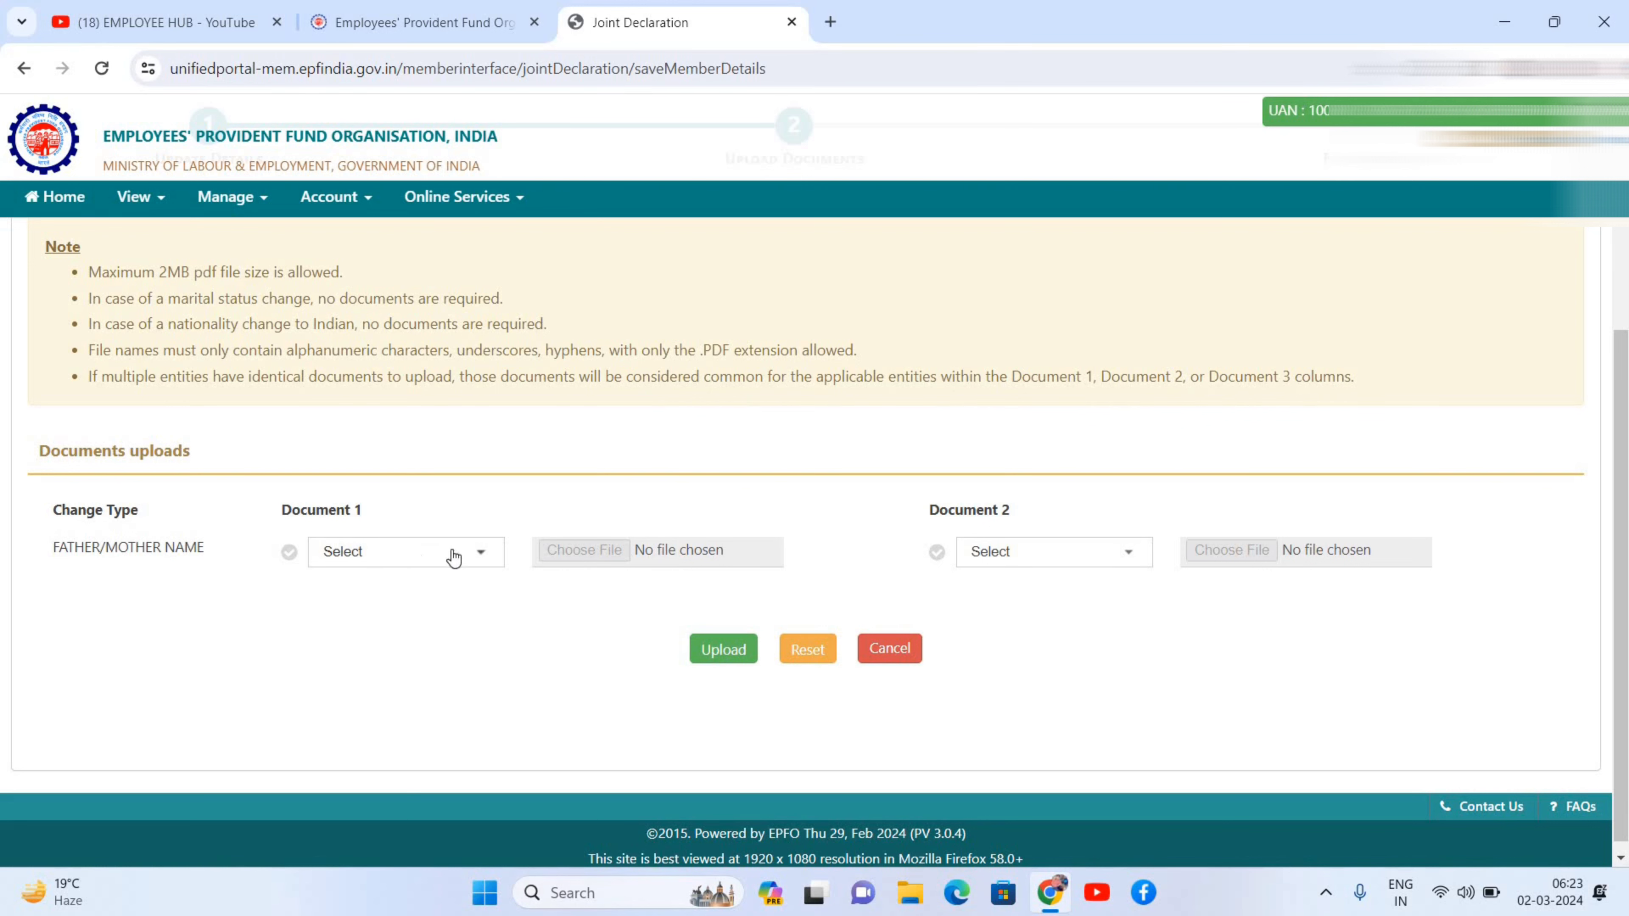
Review the document types accepted as Document 1 for the father/mother name change.
left_click(477, 554)
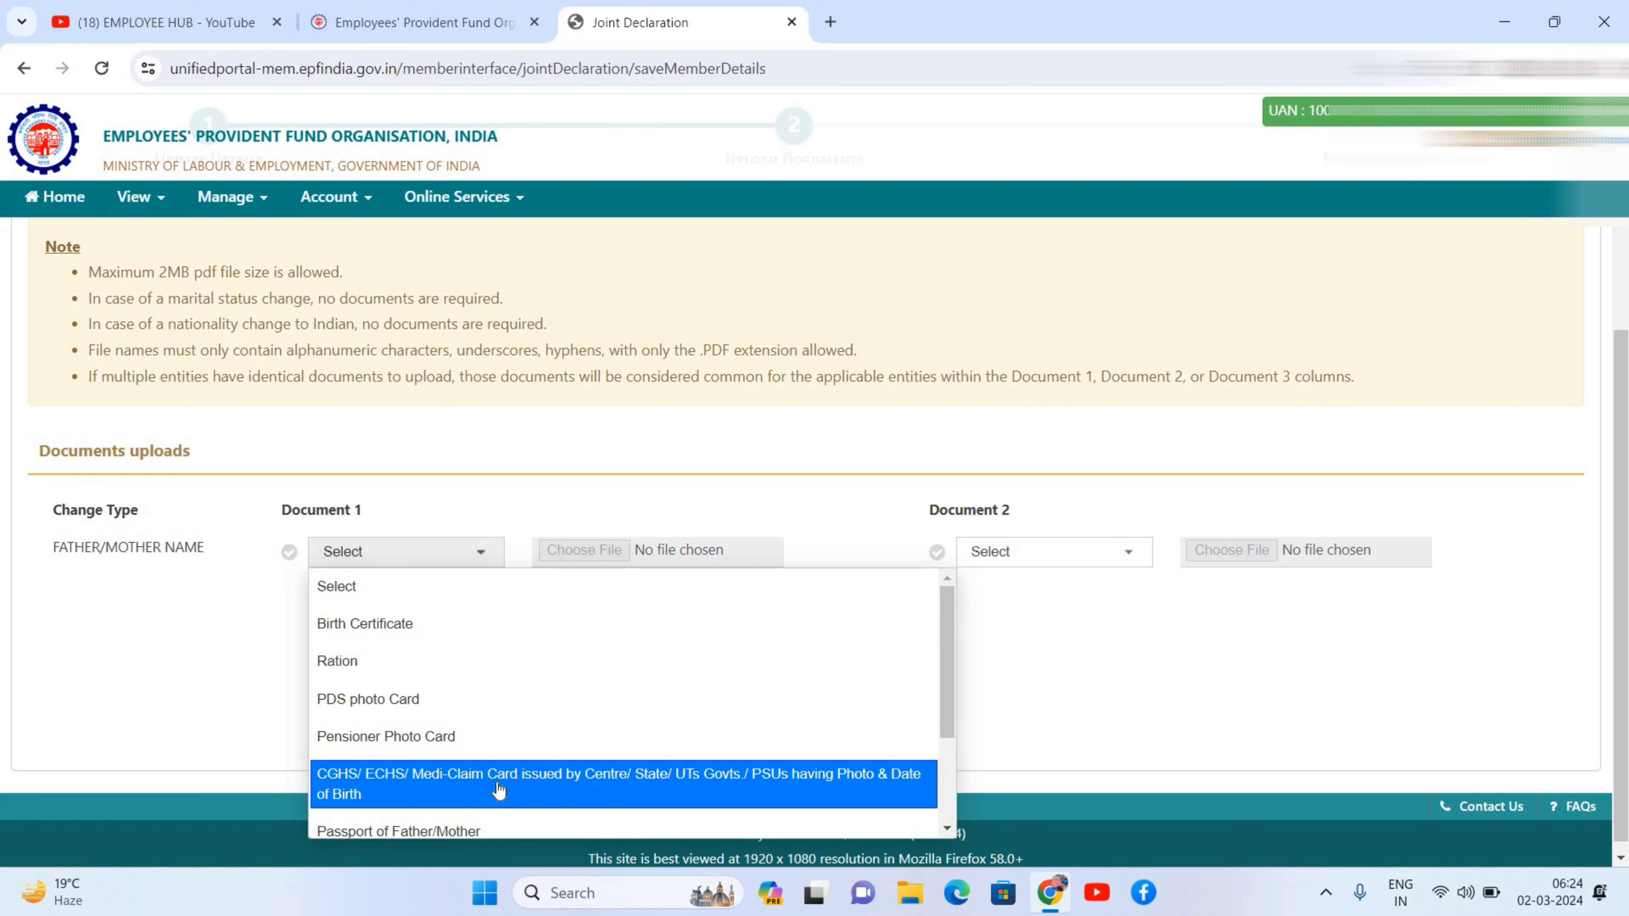
scroll(499, 789, "down", 2)
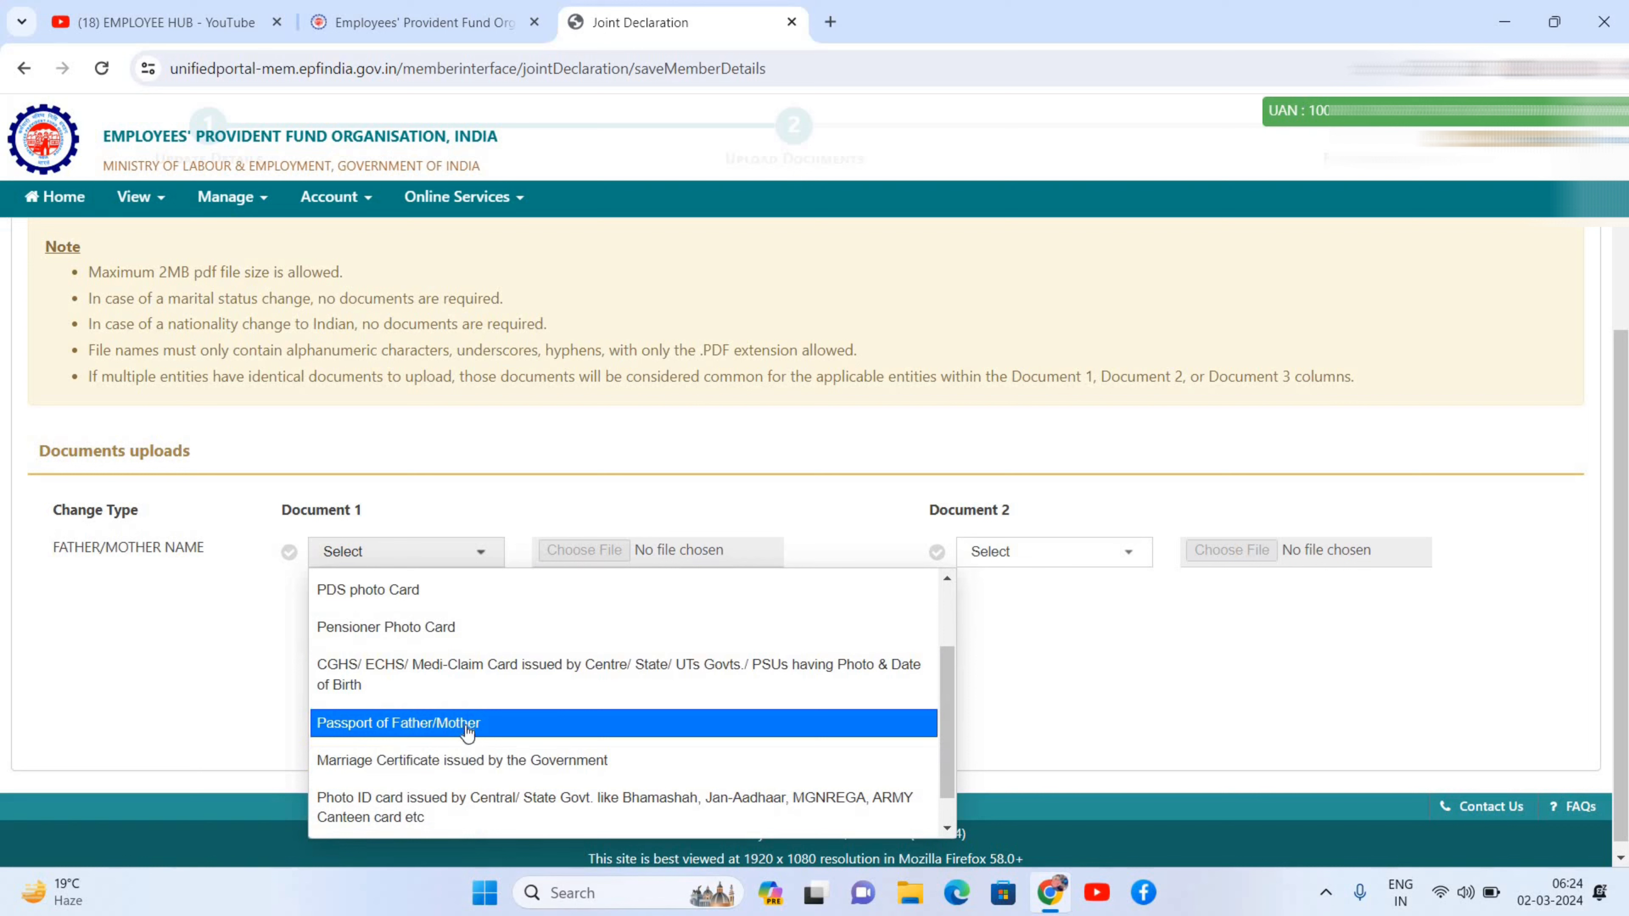
scroll(533, 731, "down", 1)
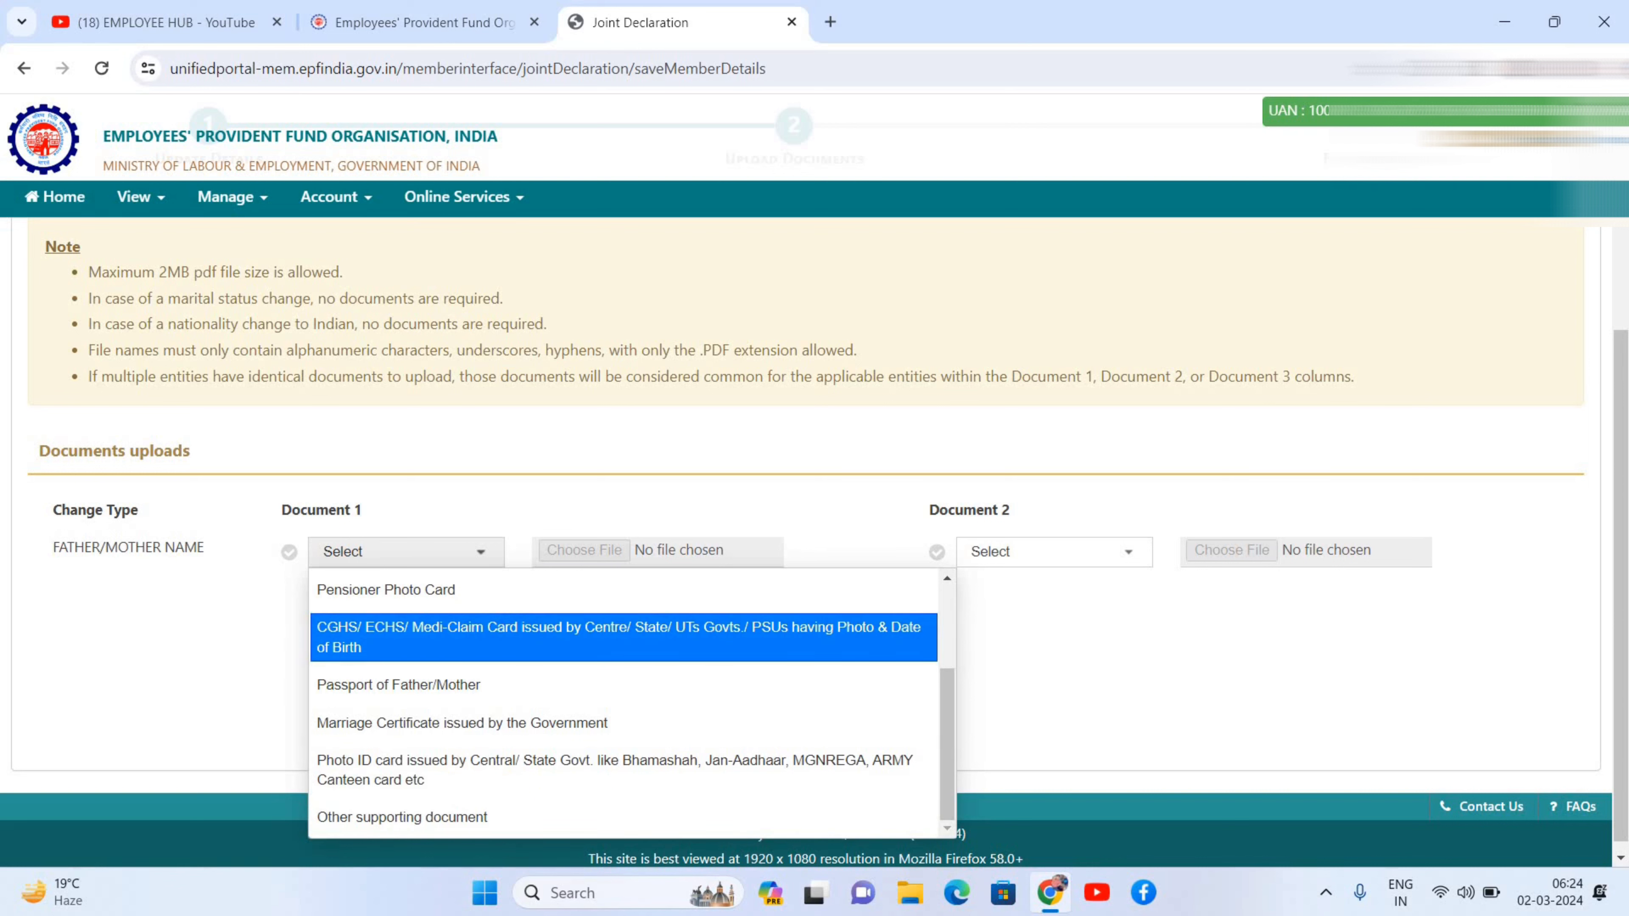
scroll(503, 661, "up", 1)
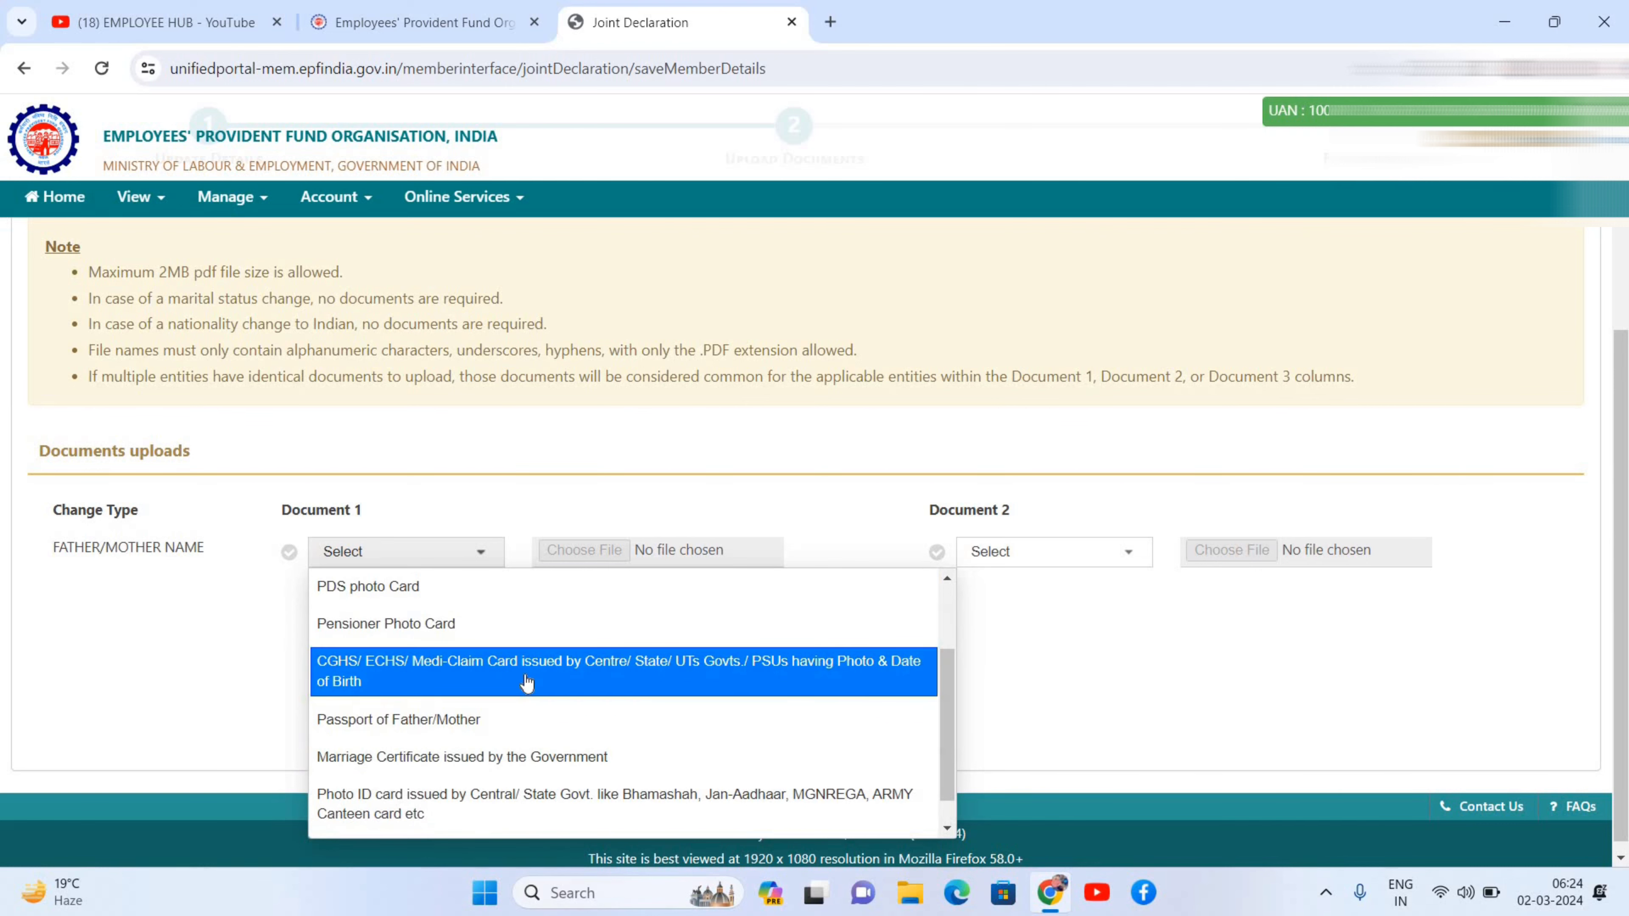
scroll(527, 679, "up", 3)
scroll(526, 678, "up", 1)
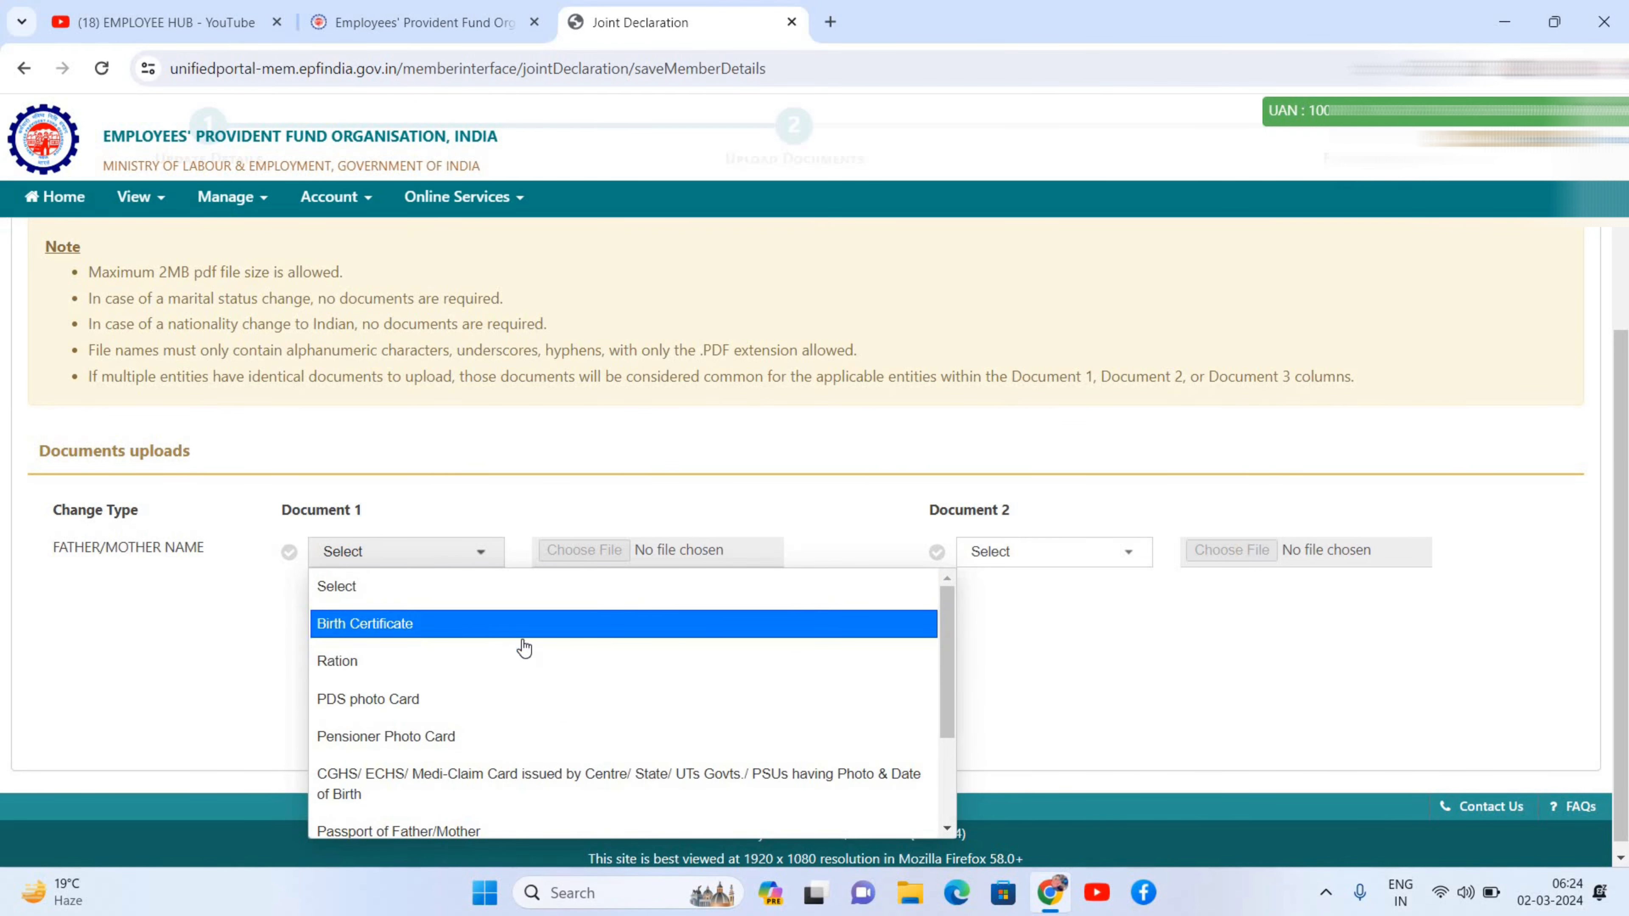
left_click(524, 647)
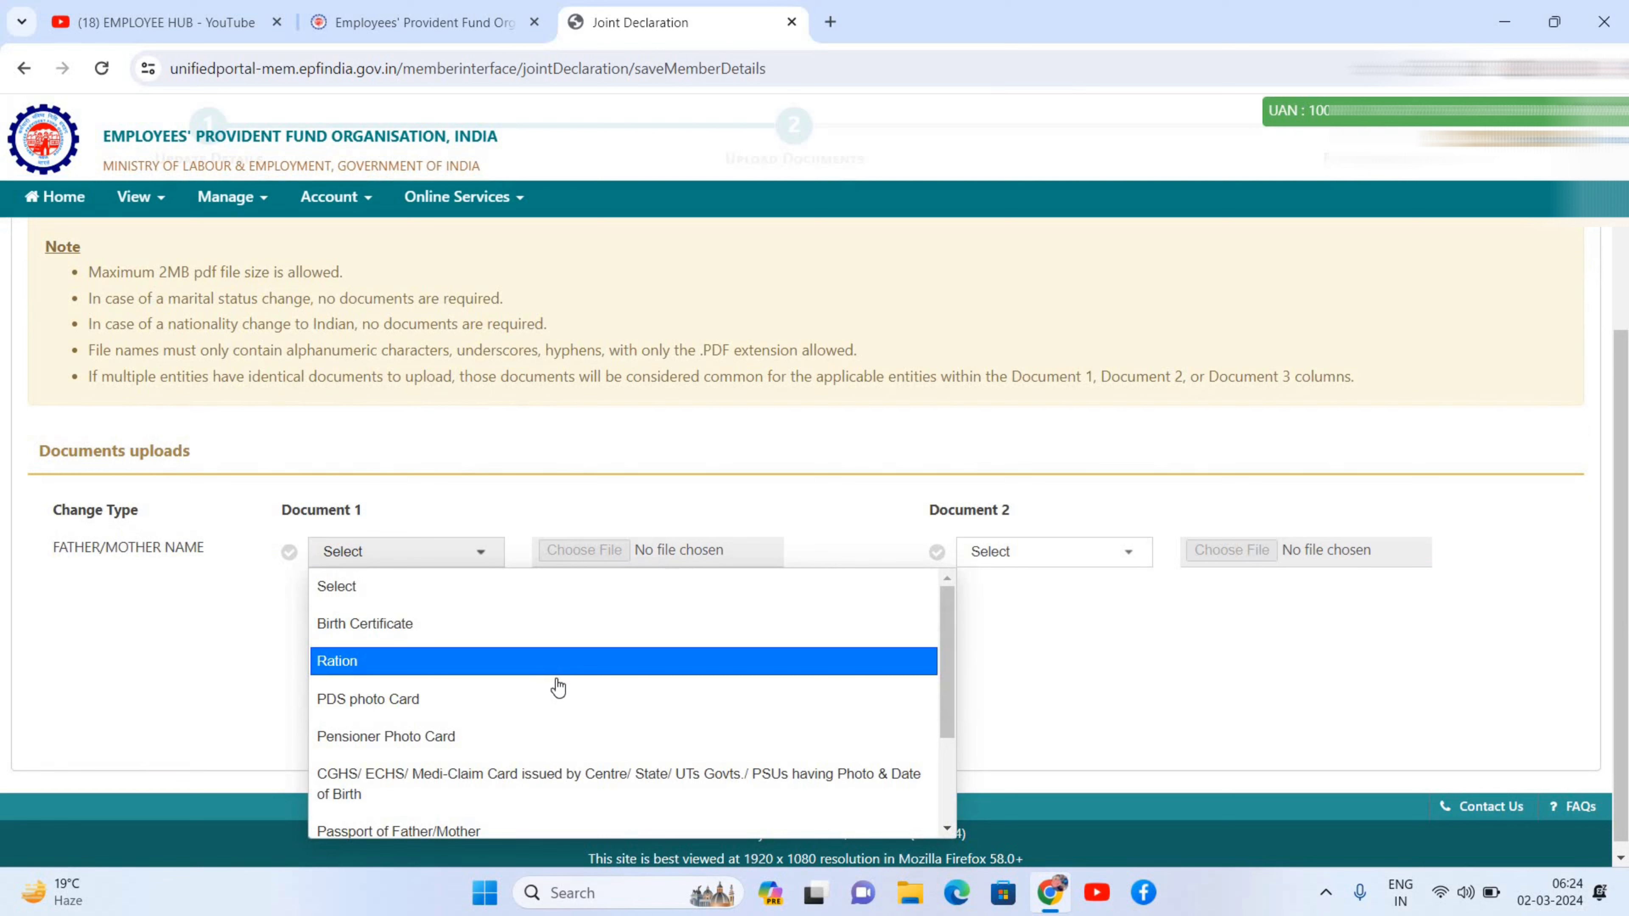
Check the remaining Document 1 types and choose Birth Certificate as Document 2 for the father/mother name change.
scroll(555, 682, "down", 2)
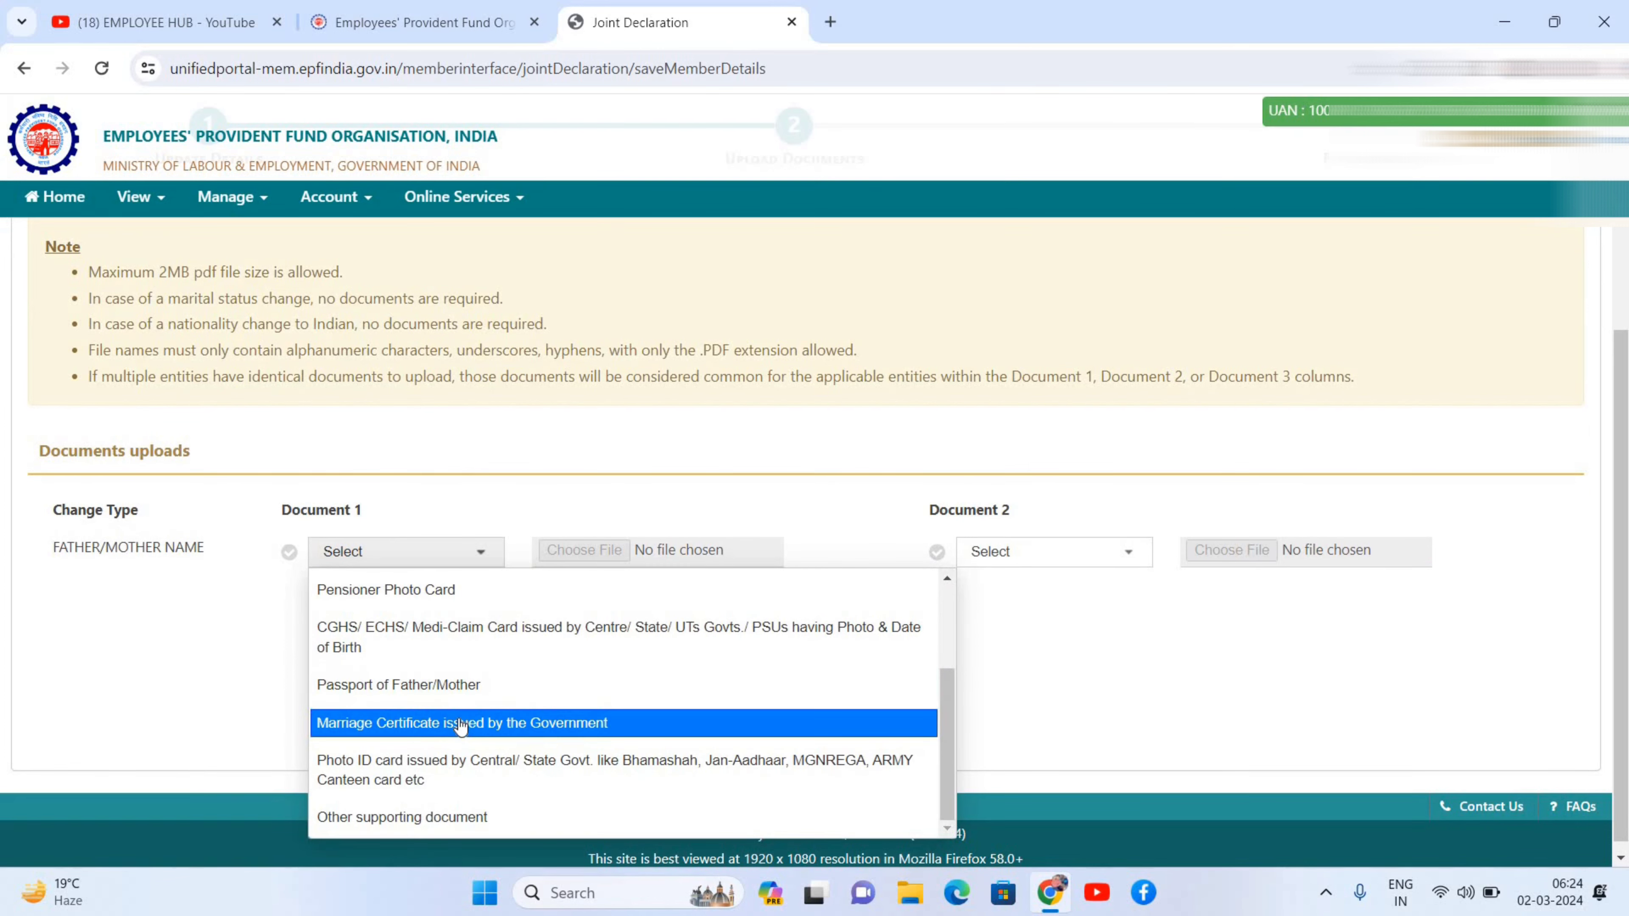
scroll(745, 577, "up", 2)
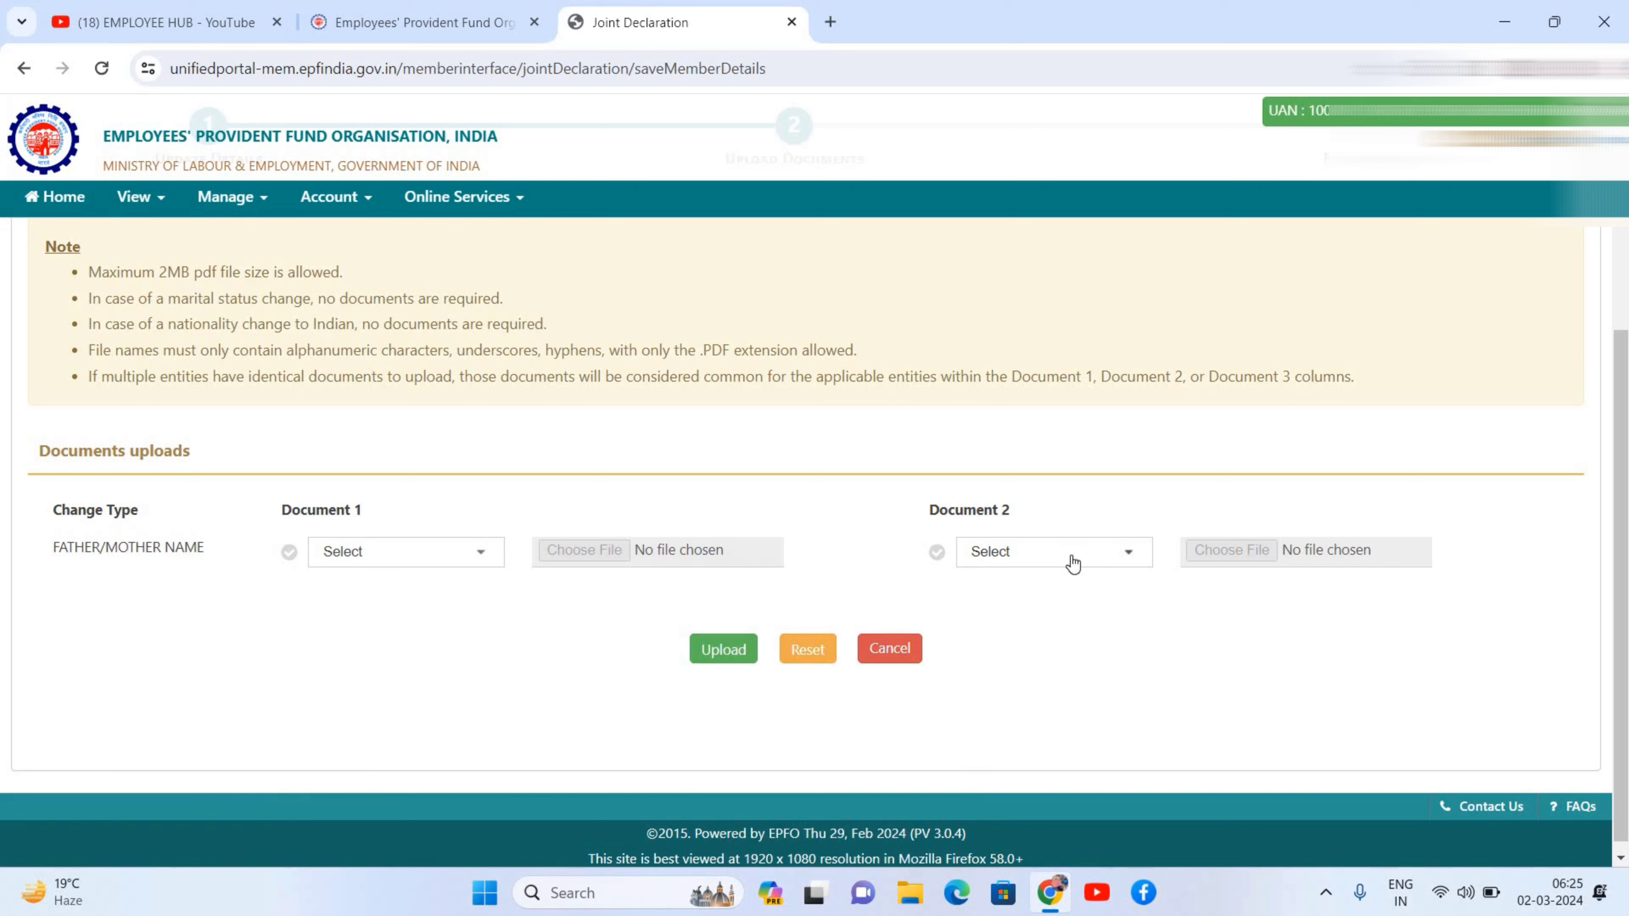
left_click(1073, 564)
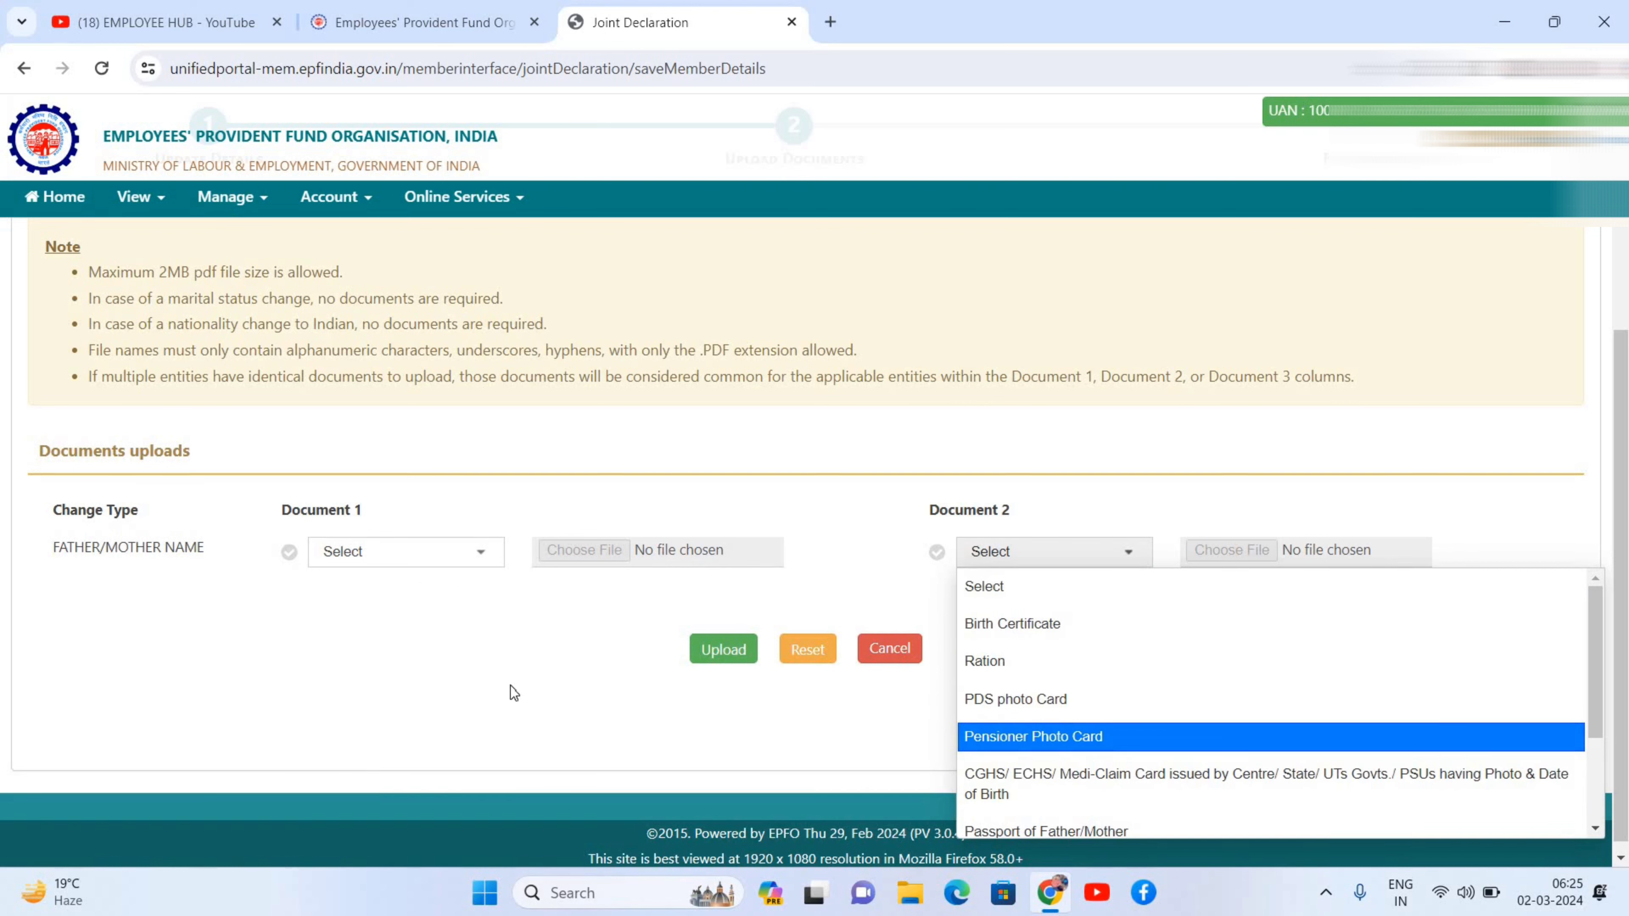
left_click(1039, 624)
Choose Marriage Certificate issued by the Government as Document 1 for the father/mother name change.
left_click(411, 552)
scroll(455, 725, "down", 2)
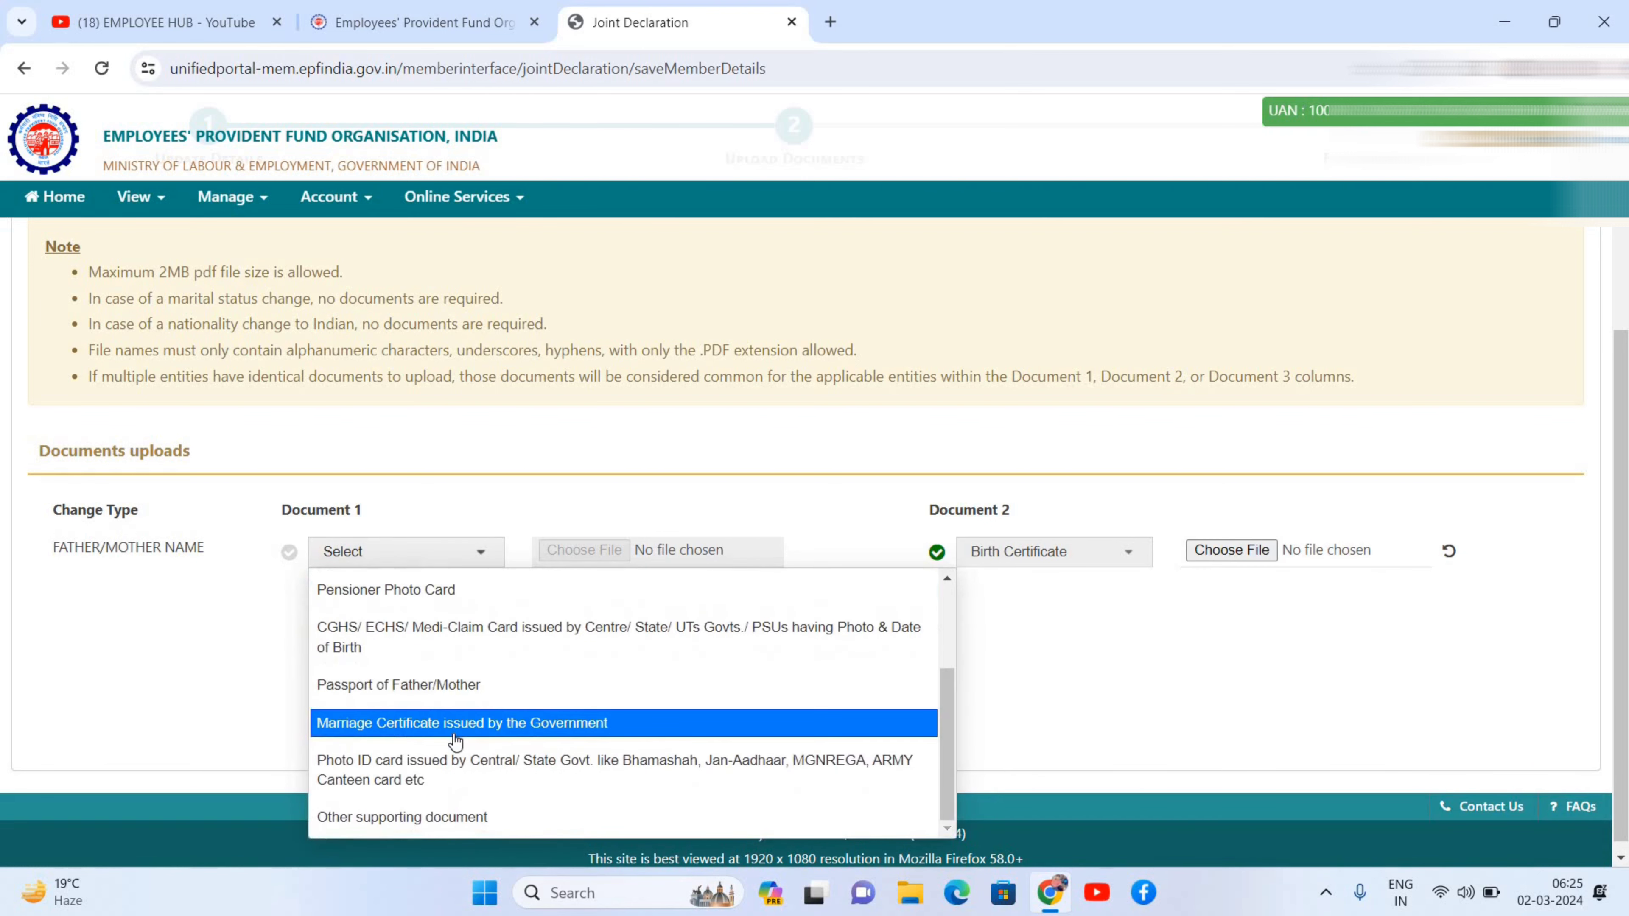
scroll(453, 733, "down", 1)
left_click(463, 545)
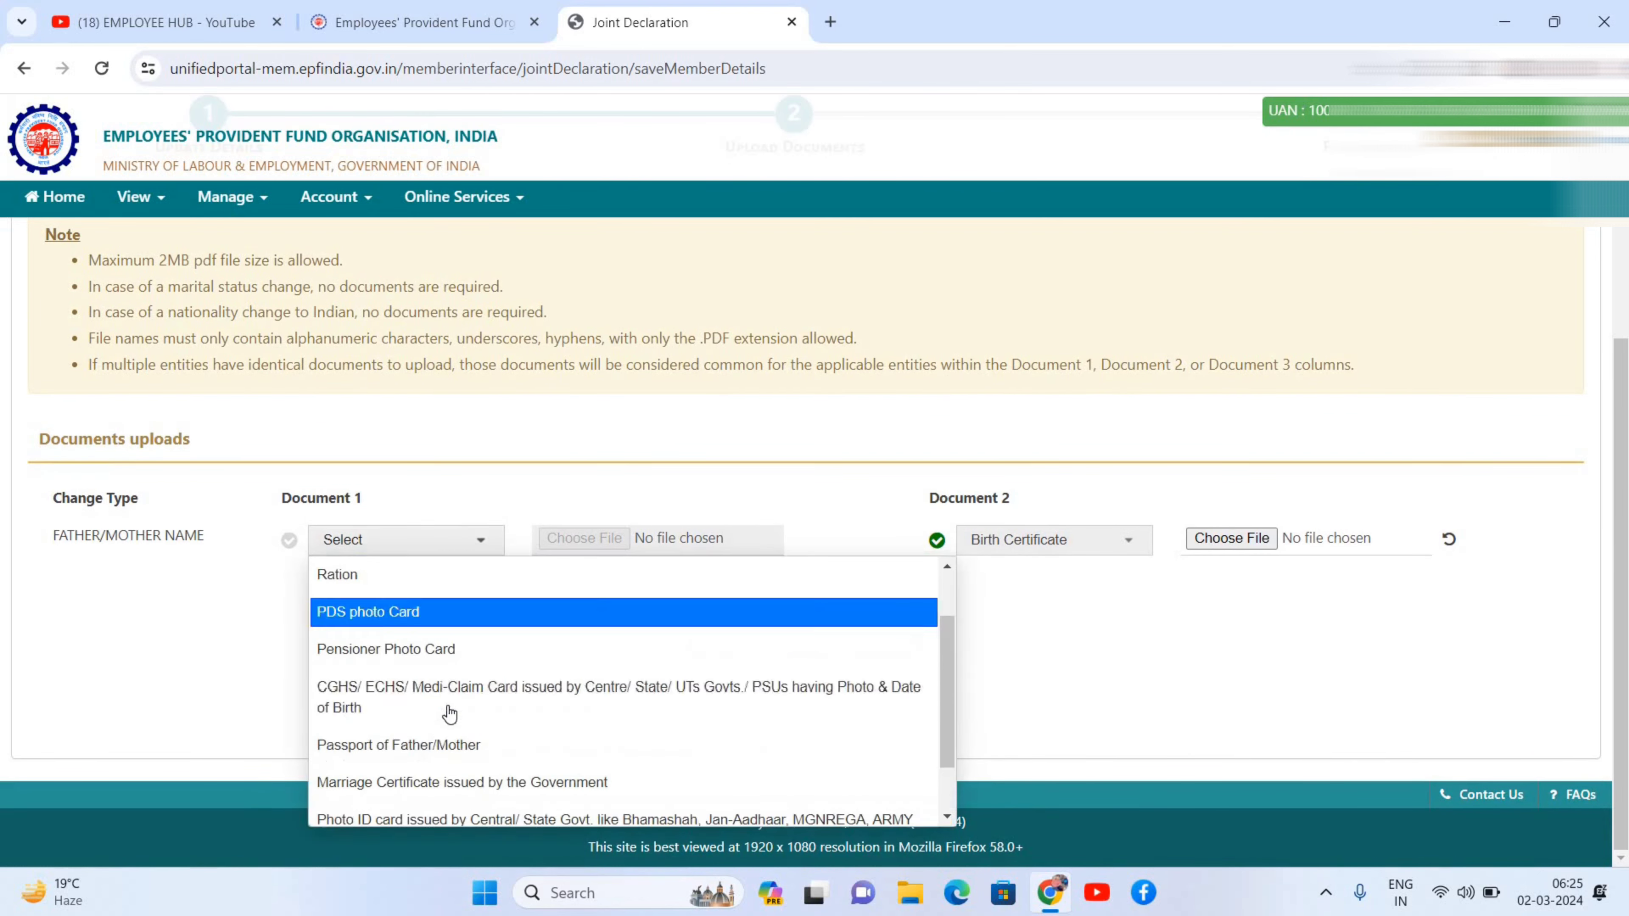
left_click(447, 781)
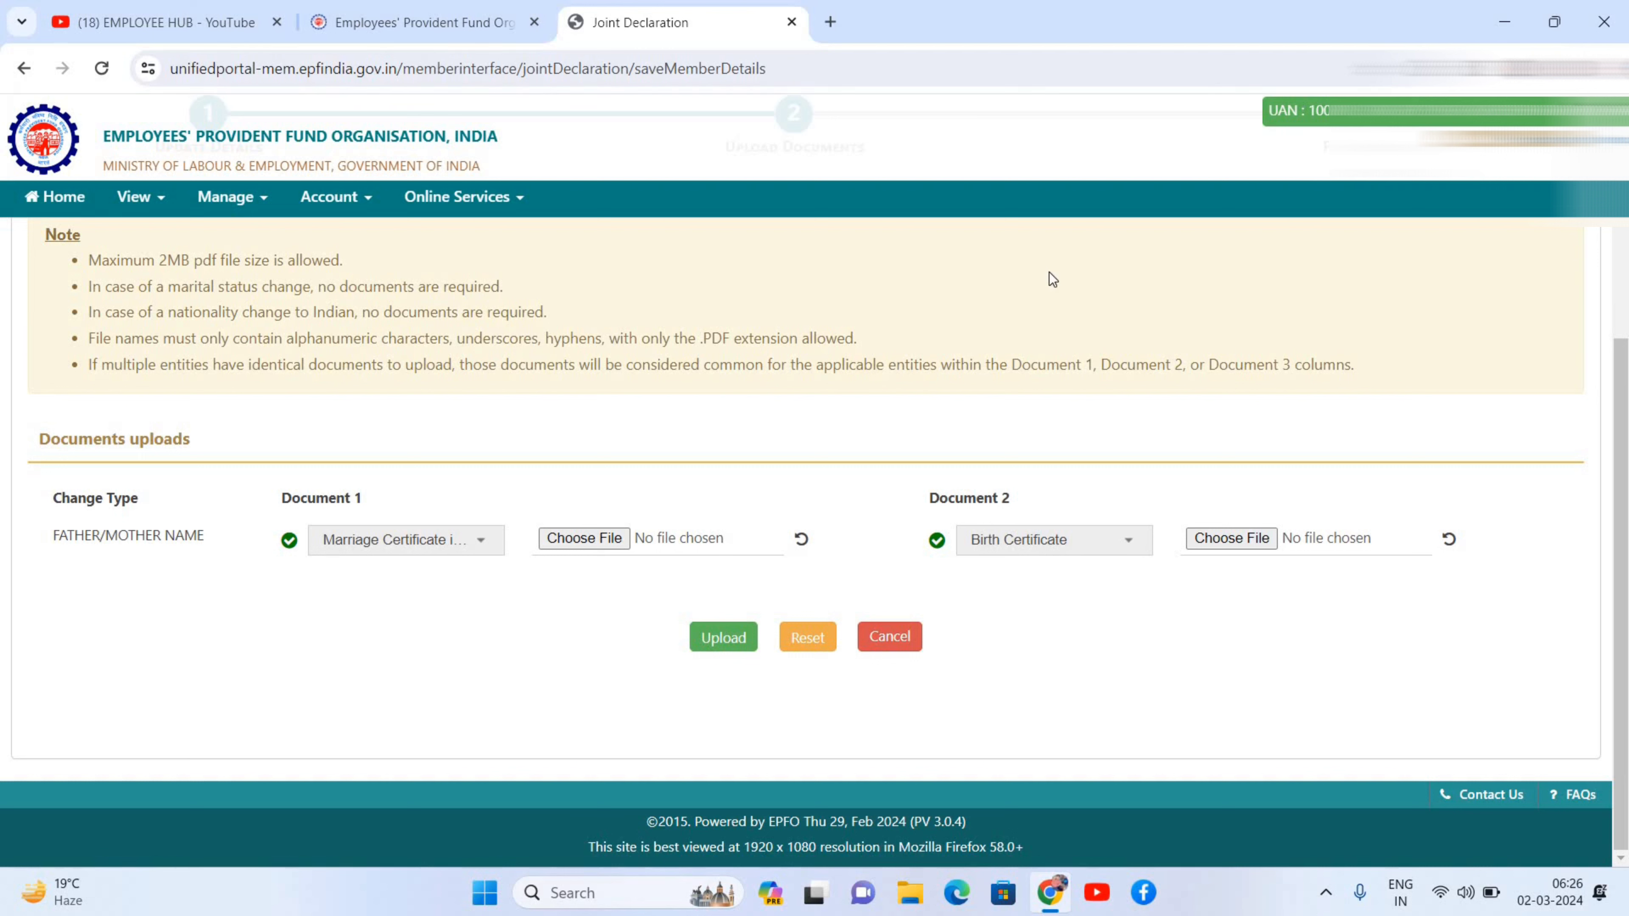
Switch to YouTube and browse the latest videos on the EMPLOYEE HUB channel.
left_click(160, 22)
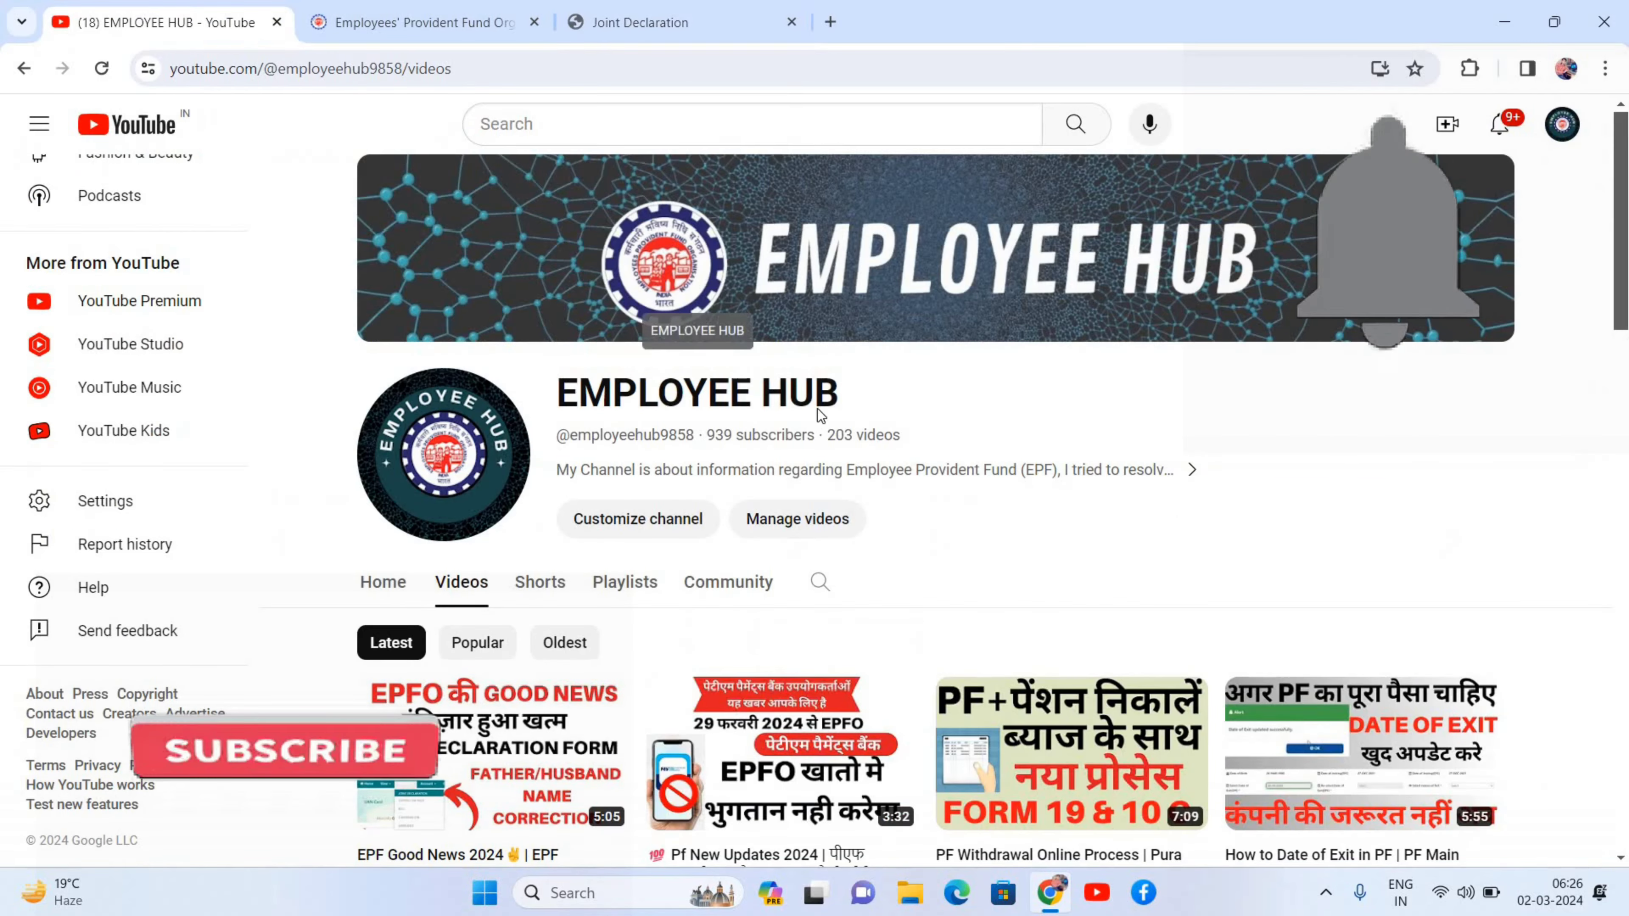
scroll(817, 409, "down", 5)
scroll(818, 409, "down", 5)
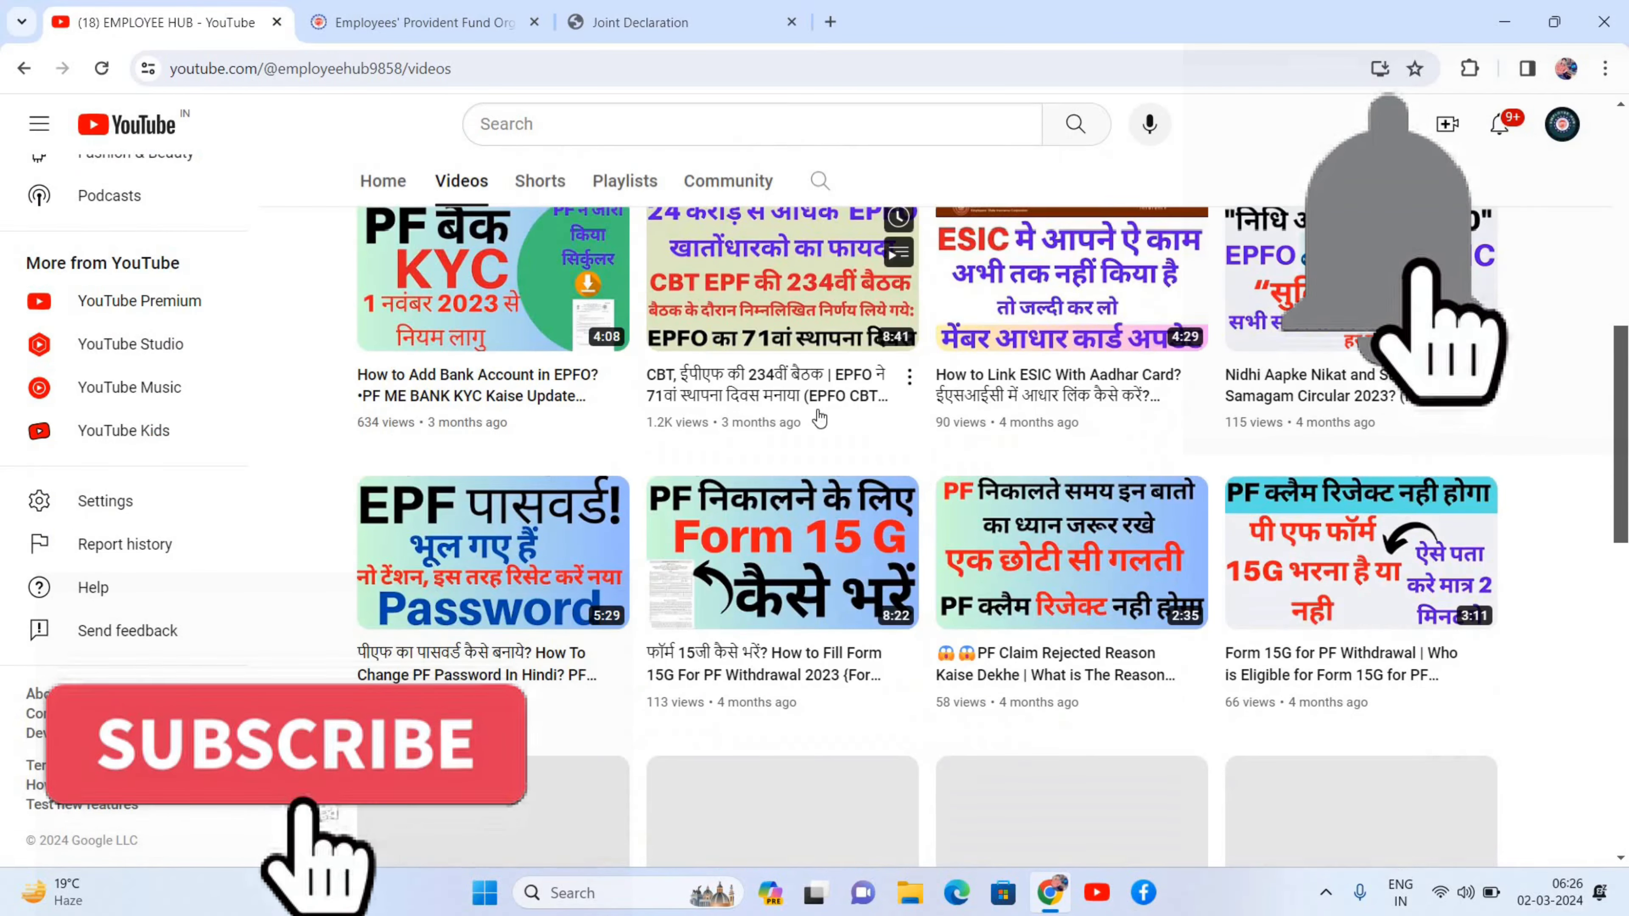
scroll(817, 409, "up", 8)
scroll(716, 593, "up", 3)
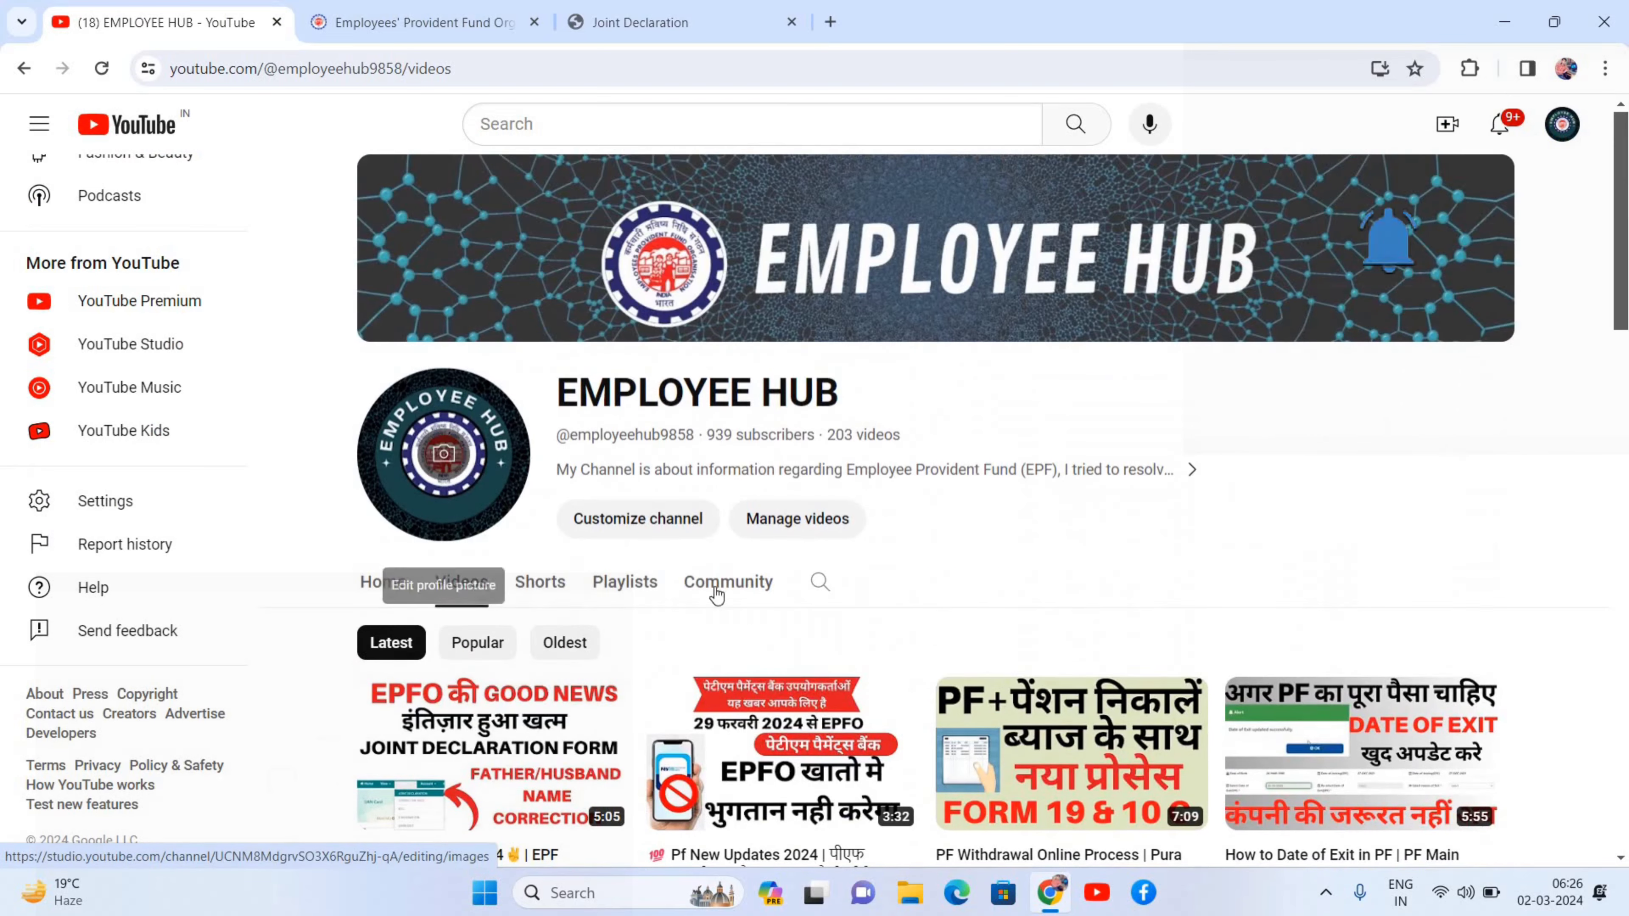